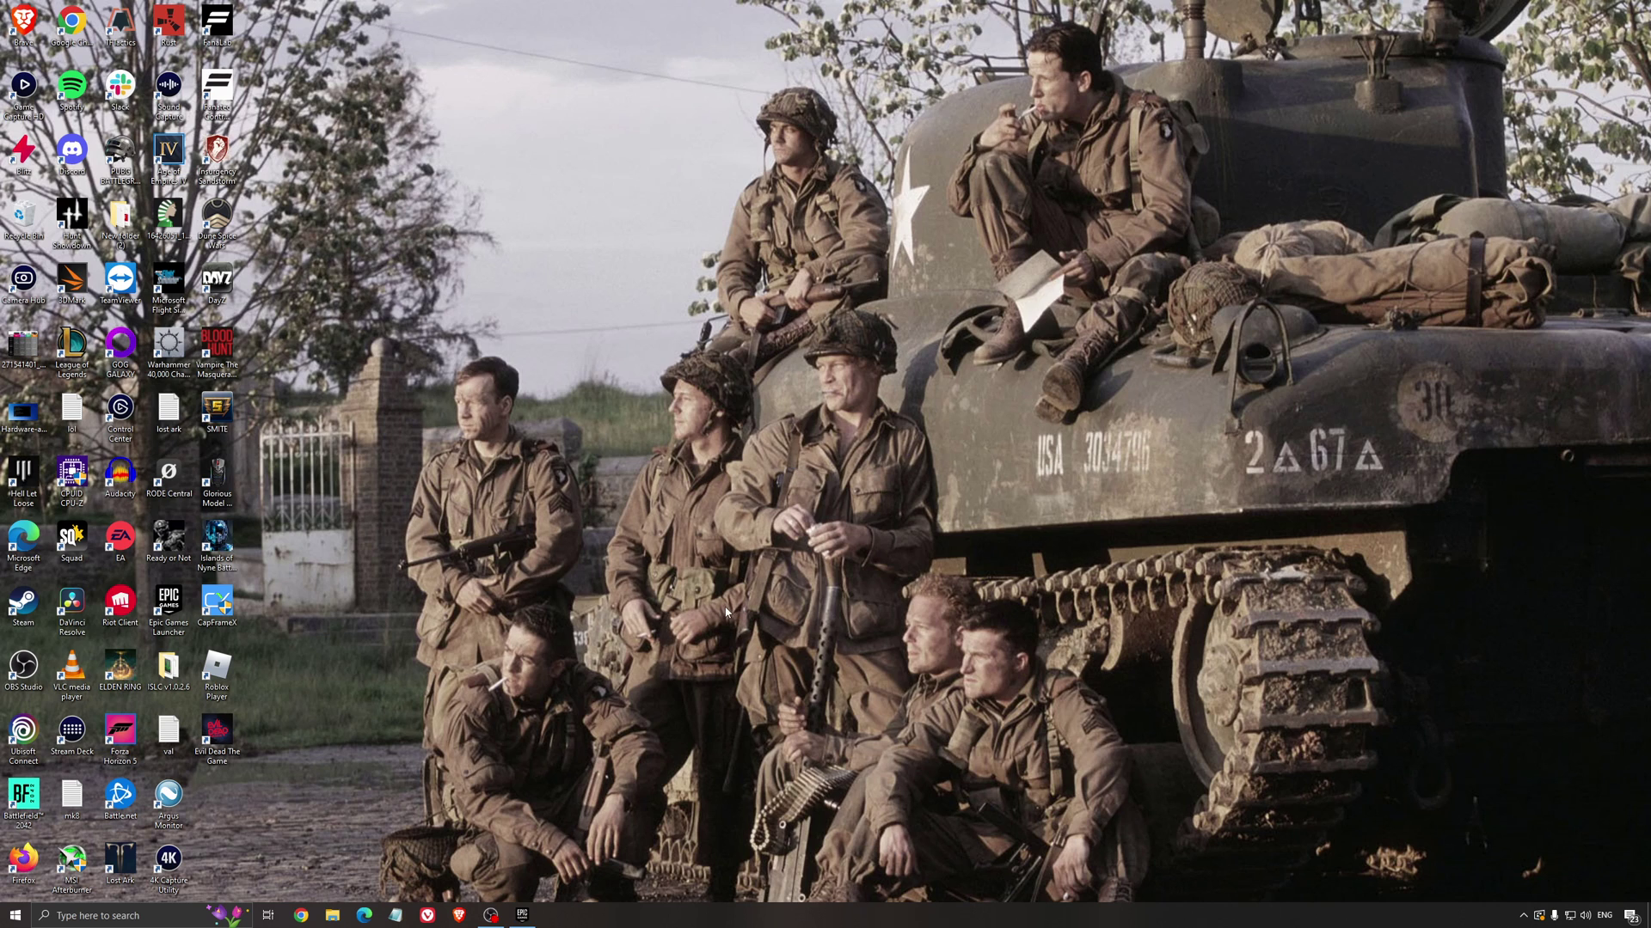
Check that Game Mode is on and Xbox Game Bar is off, then view the Captures settings.
{"action": "left_click", "coordinate": [107, 917]}
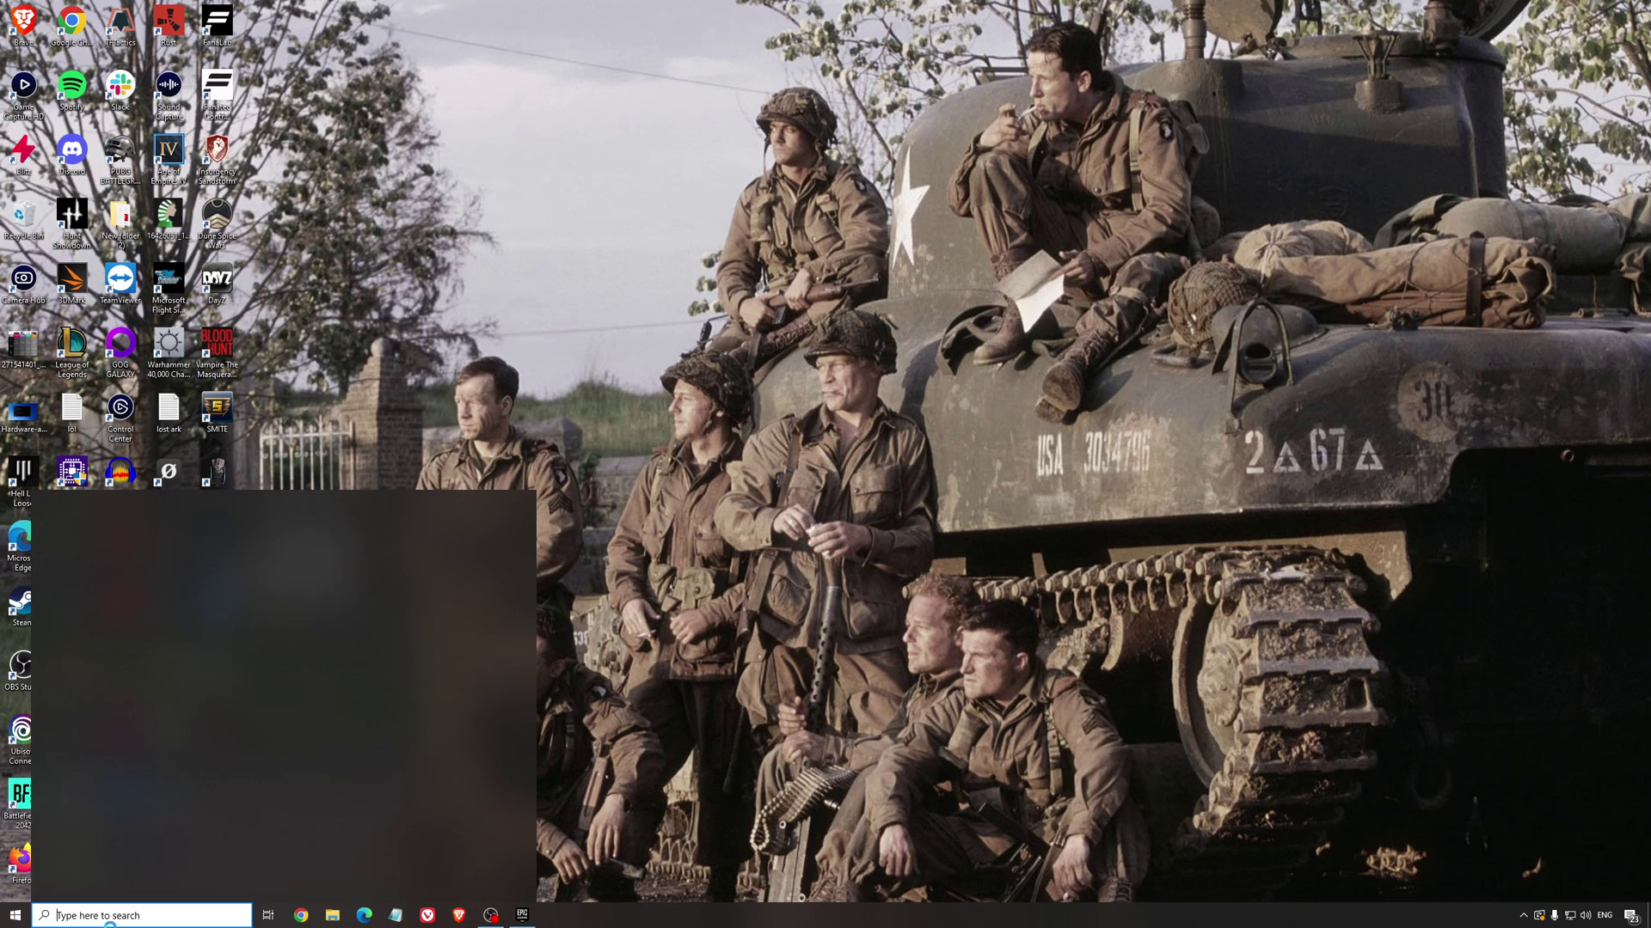
{"action": "type", "text": "game mod"}
{"action": "key", "text": "Return"}
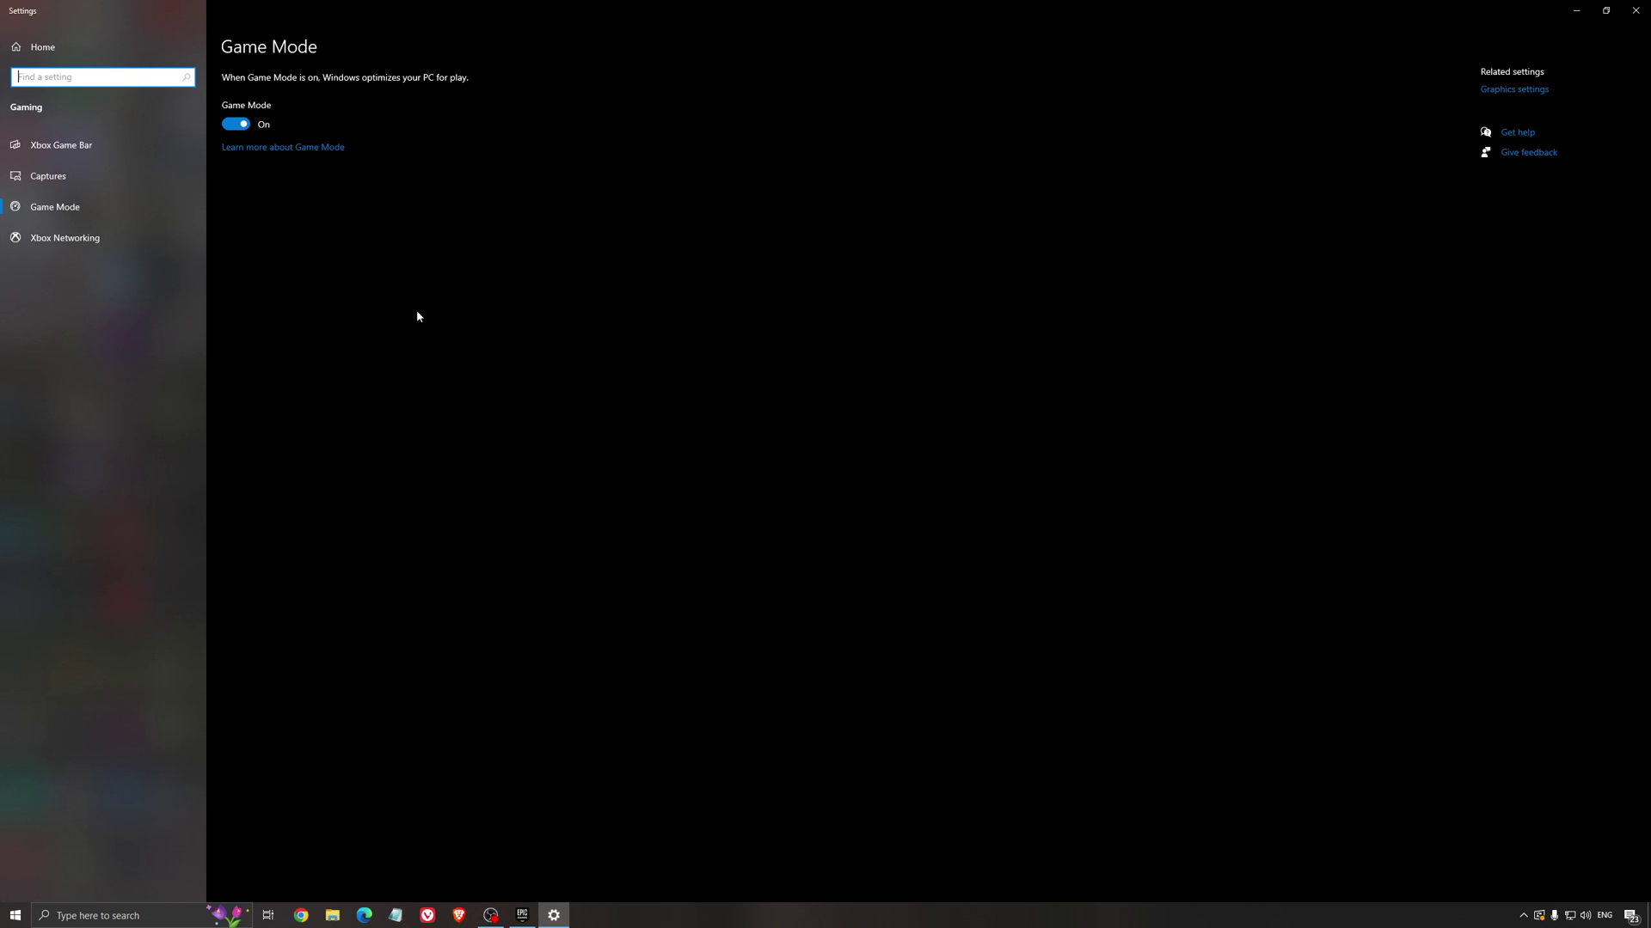
{"action": "left_click", "coordinate": [26, 144]}
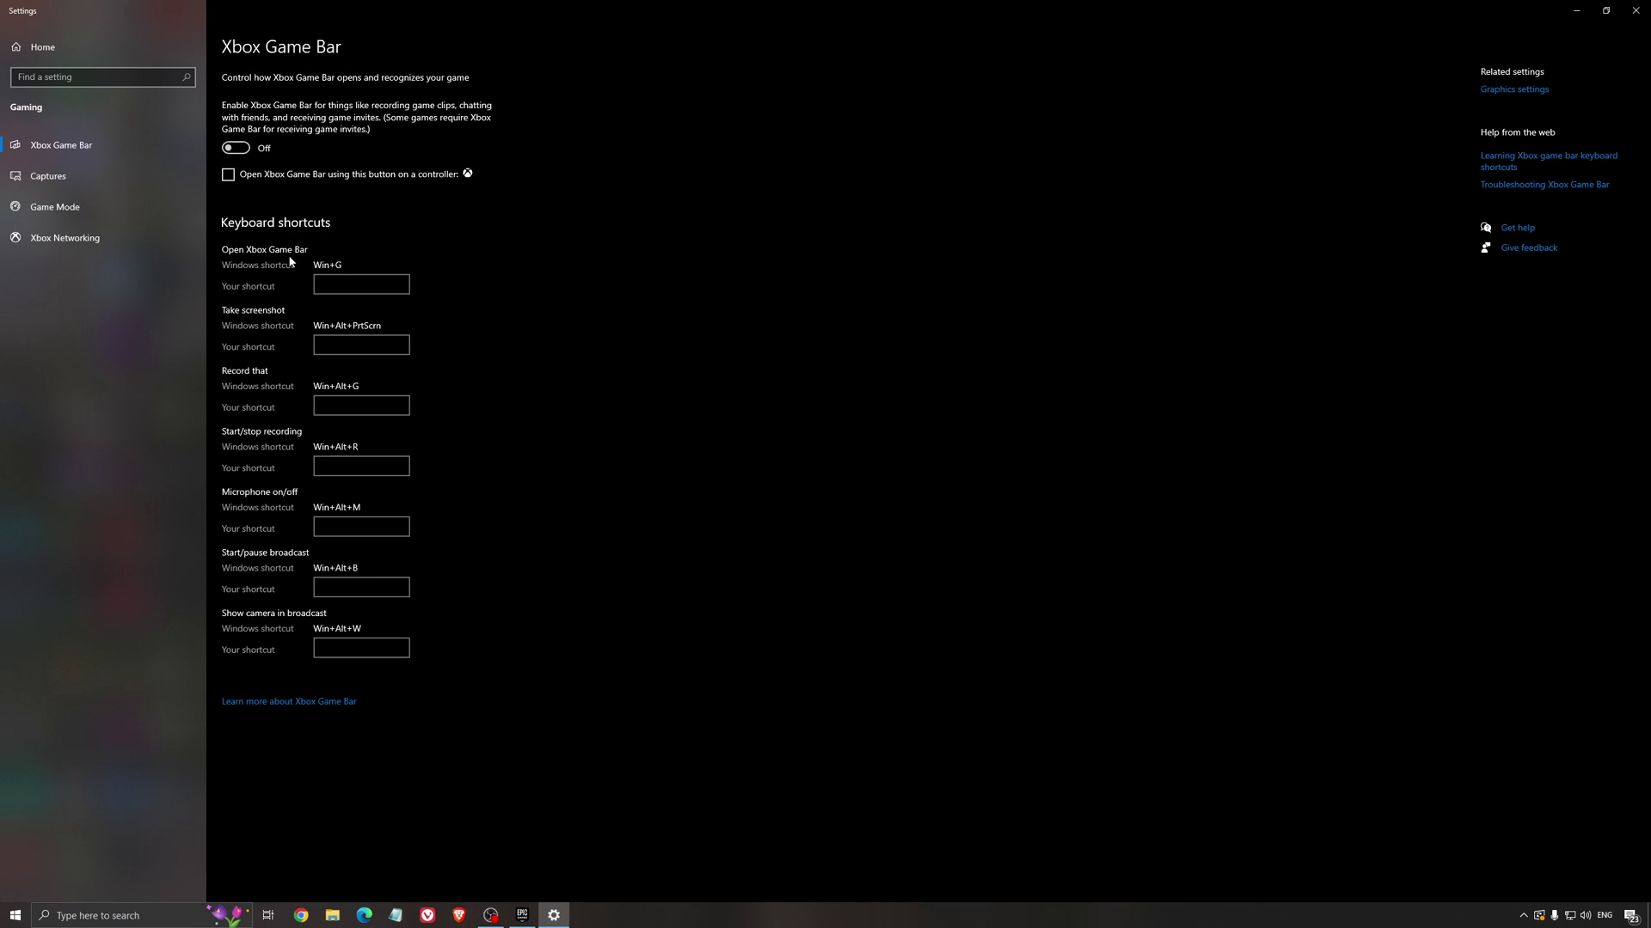
{"action": "left_click", "coordinate": [48, 175]}
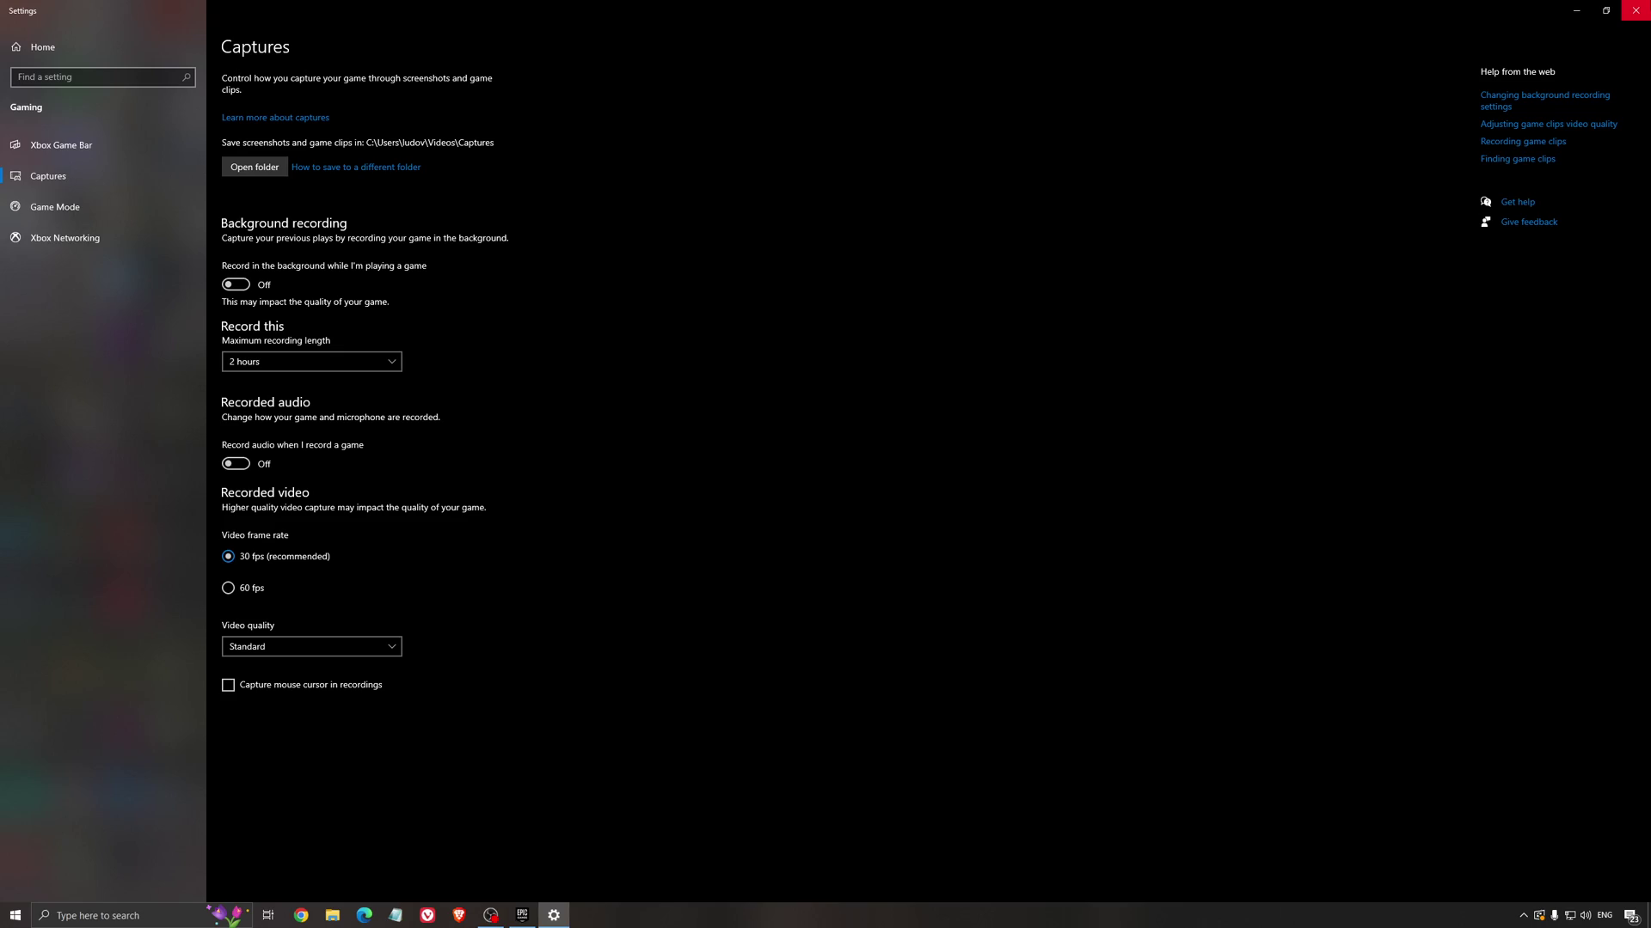
Close Windows Settings to show the Hardware-accelerated-GPU-scheduling.jpg screenshot in Photos.
{"action": "left_click", "coordinate": [1635, 11]}
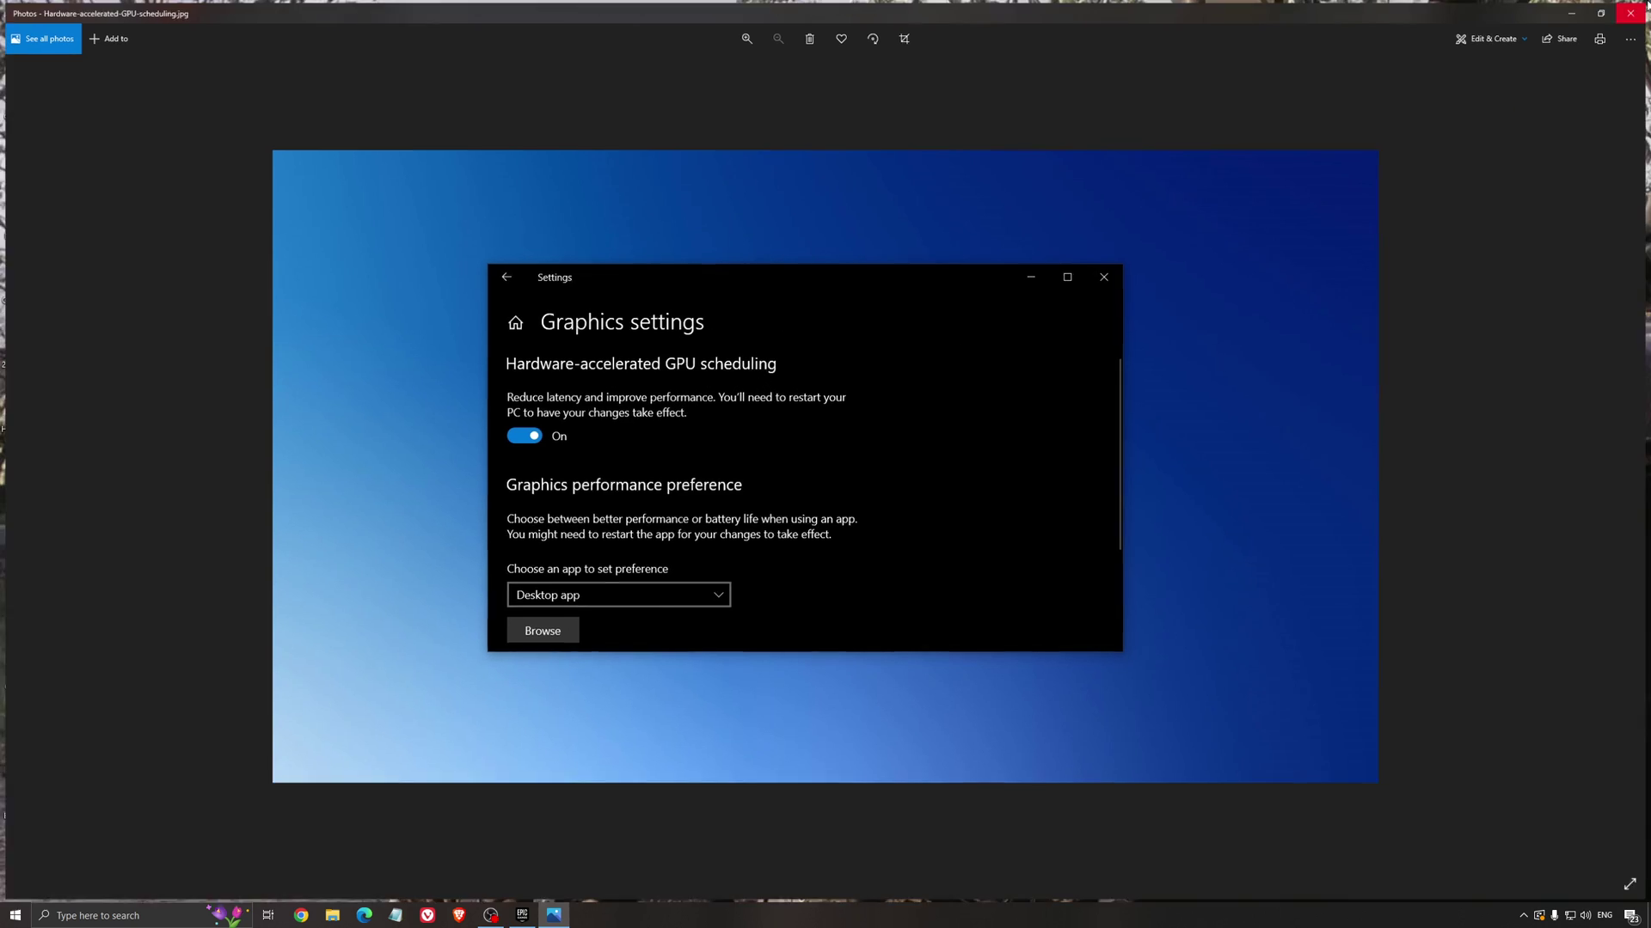
Close Photos, launch AMD Software from the system tray, and go to its Home page.
{"action": "left_click", "coordinate": [1635, 11]}
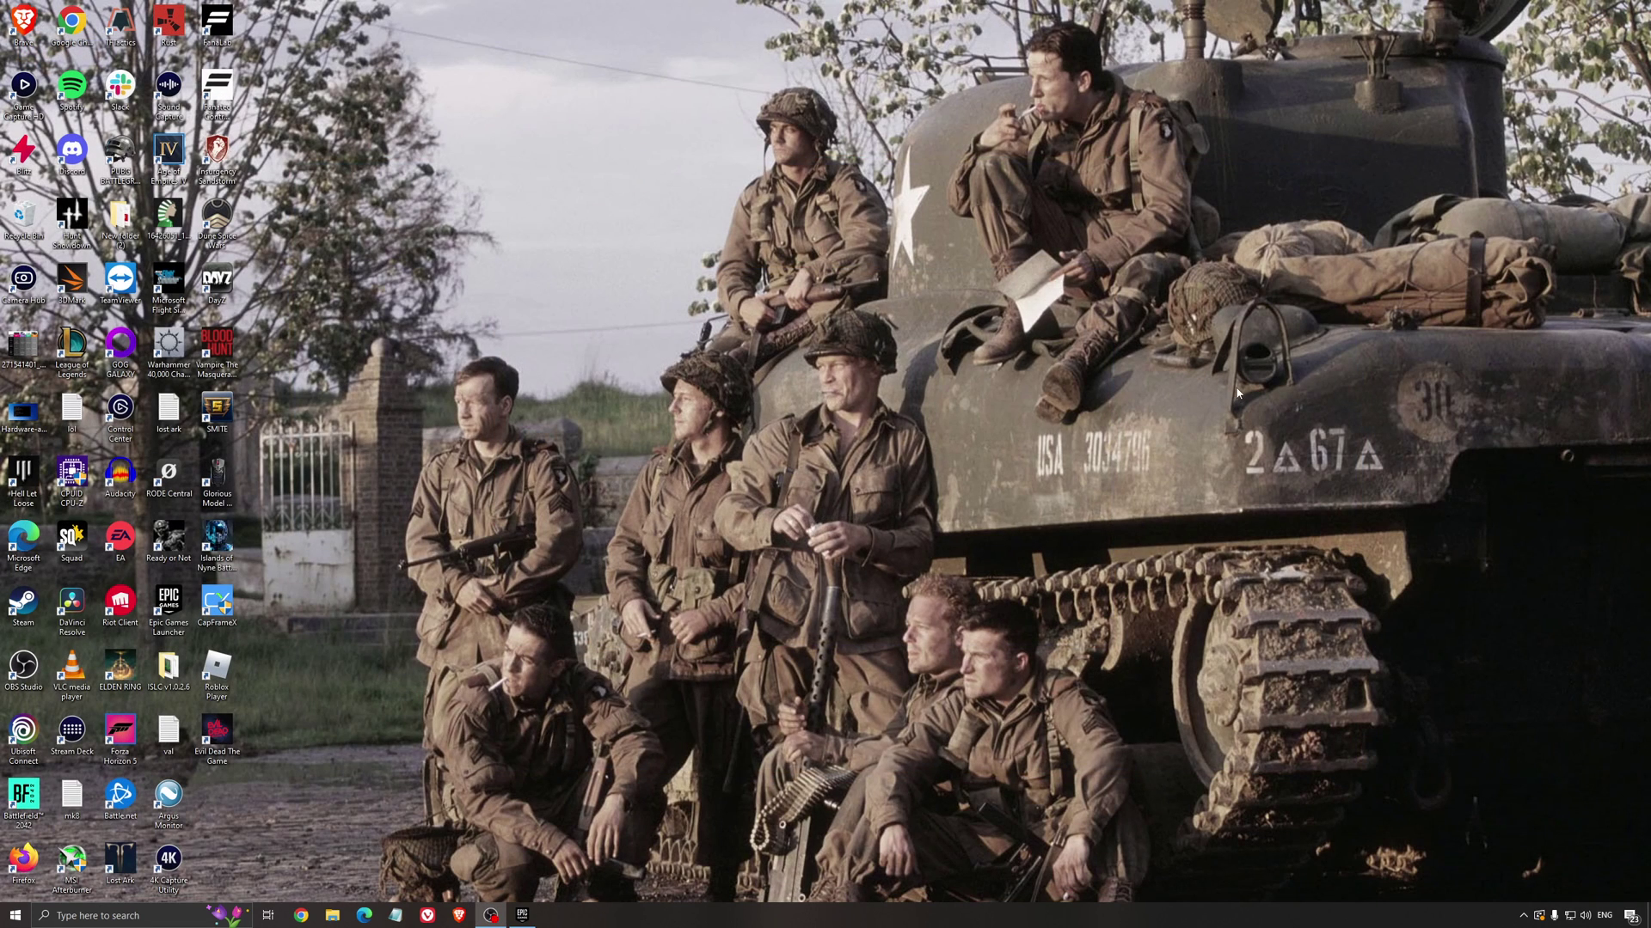
{"action": "left_click", "coordinate": [1524, 916]}
{"action": "left_click", "coordinate": [1522, 866]}
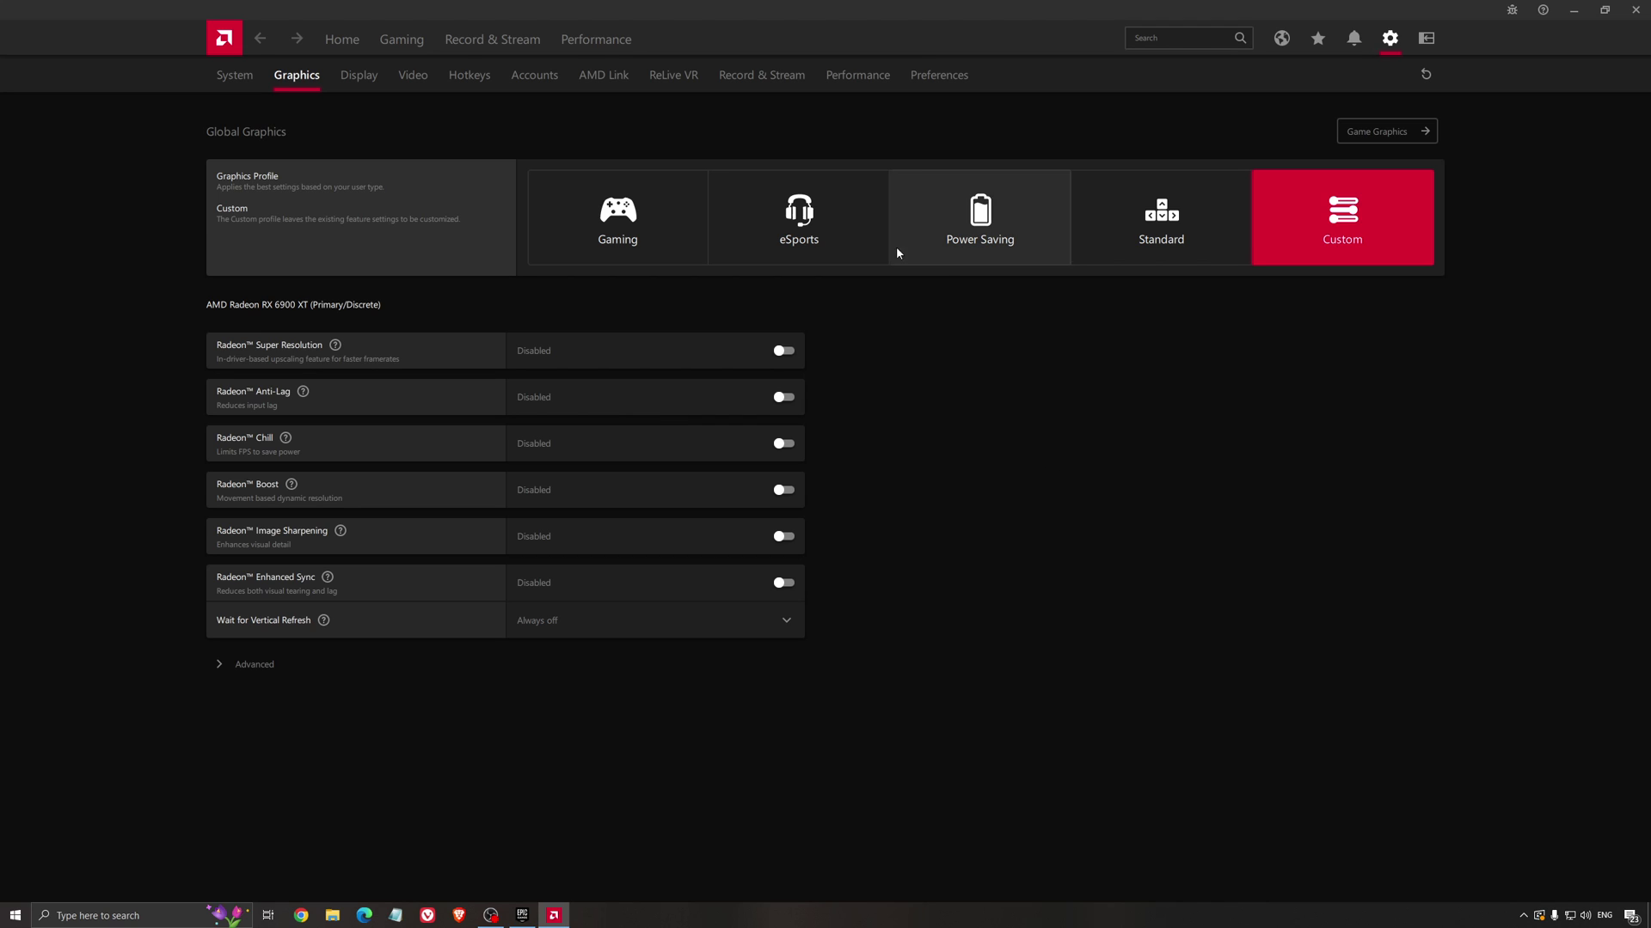
{"action": "left_click", "coordinate": [345, 41]}
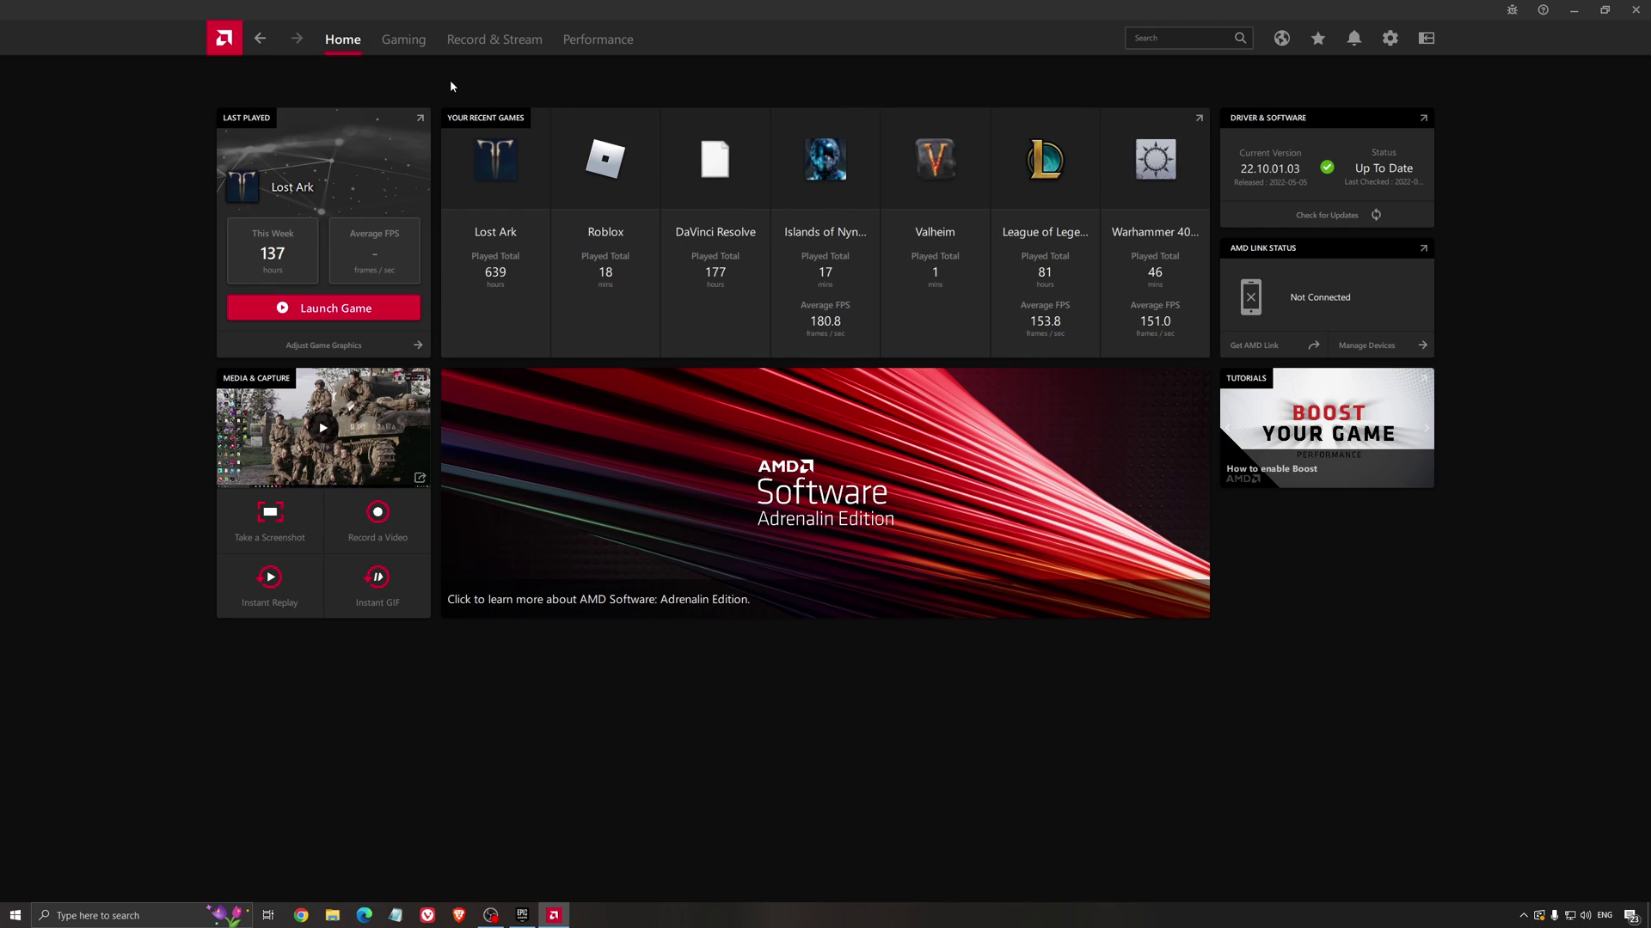
Look over the AMD Gaming tab's global graphics settings, then close AMD Software.
{"action": "left_click", "coordinate": [403, 40]}
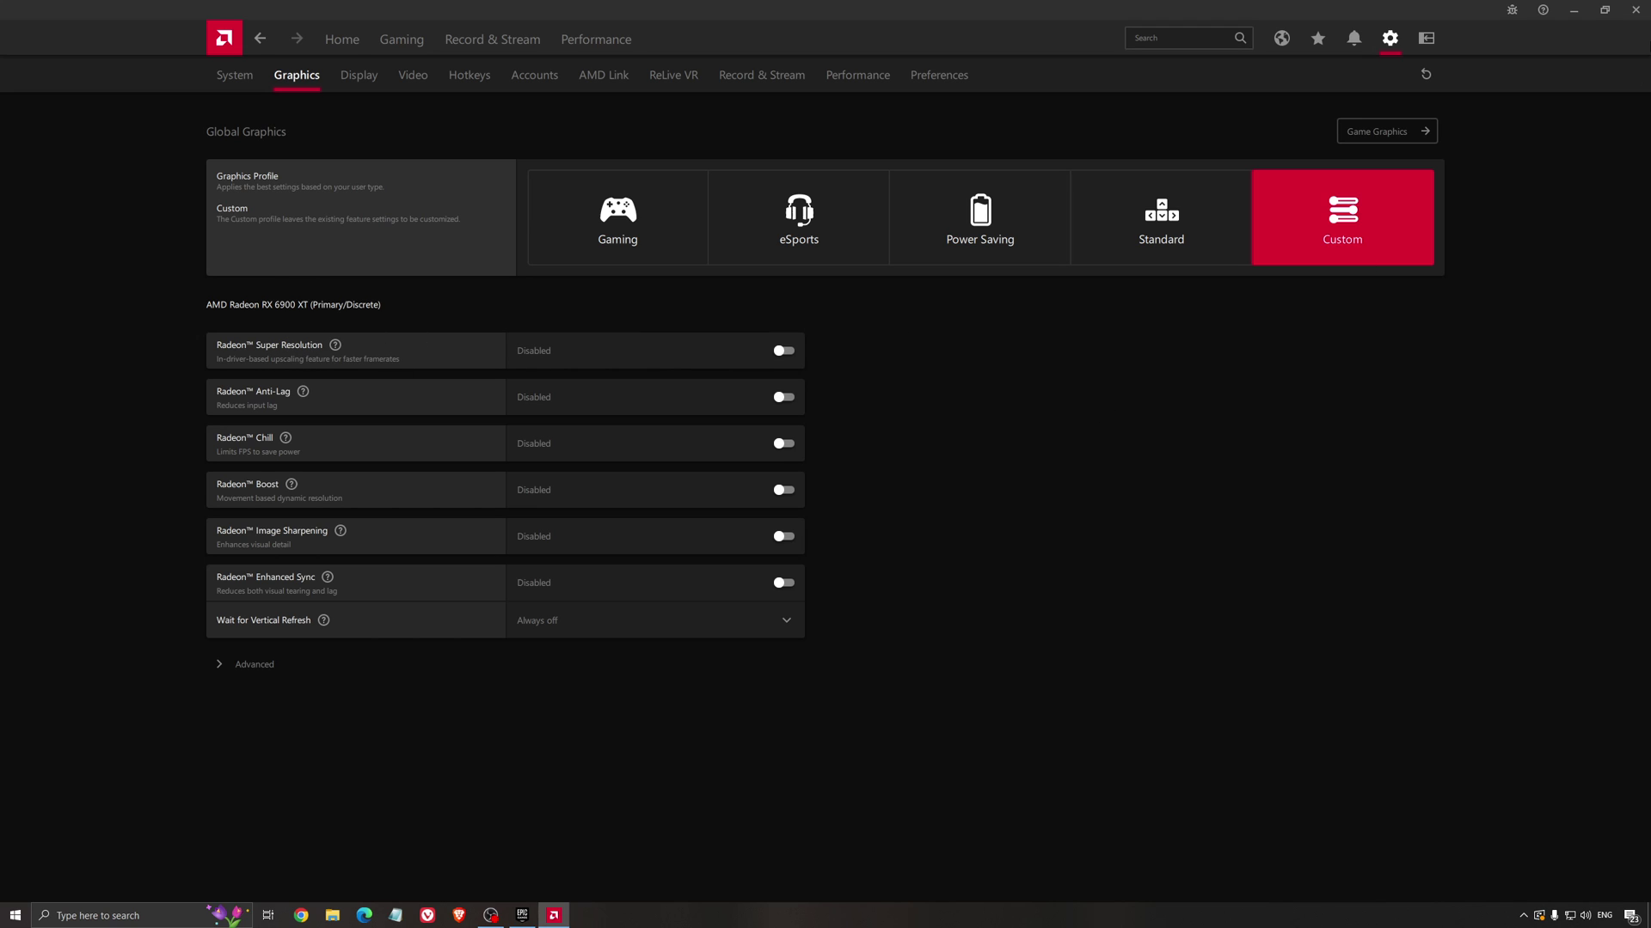
{"action": "left_click", "coordinate": [1636, 10]}
Search 'power plan' to bring up Power Options with High performance selected.
{"action": "left_click", "coordinate": [172, 916]}
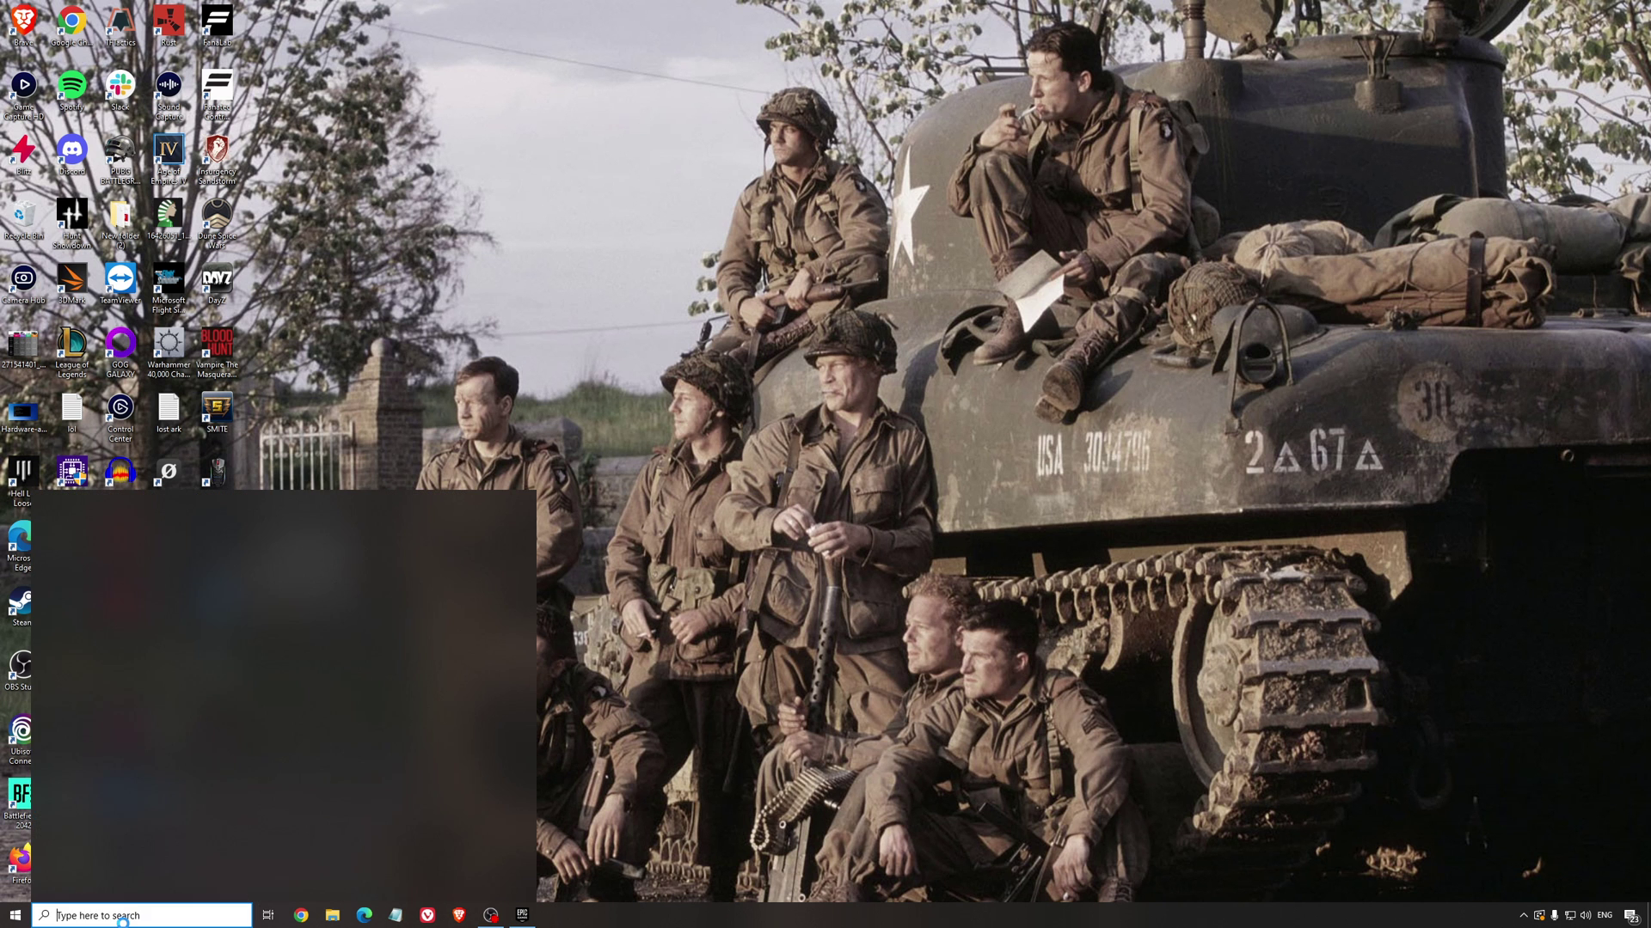
{"action": "type", "text": "power plan"}
{"action": "key", "text": "Return"}
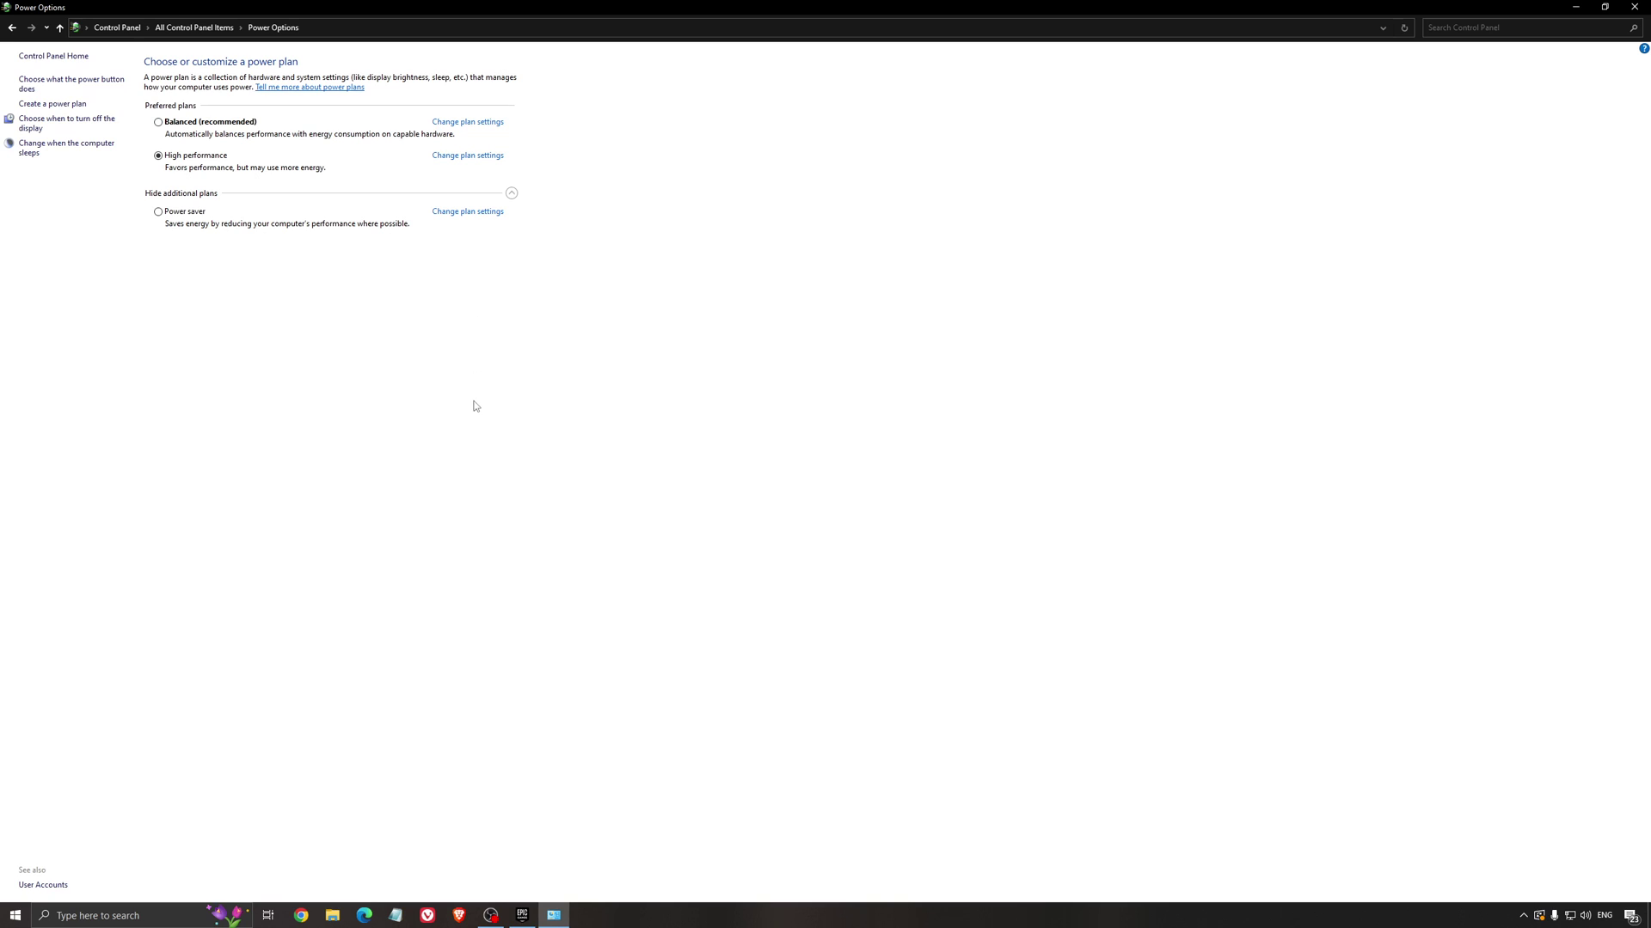
Restart ISLC monitoring with 1024 MB list-size and 16000 MB free-memory thresholds, then minimise it.
{"action": "left_click", "coordinate": [1634, 7]}
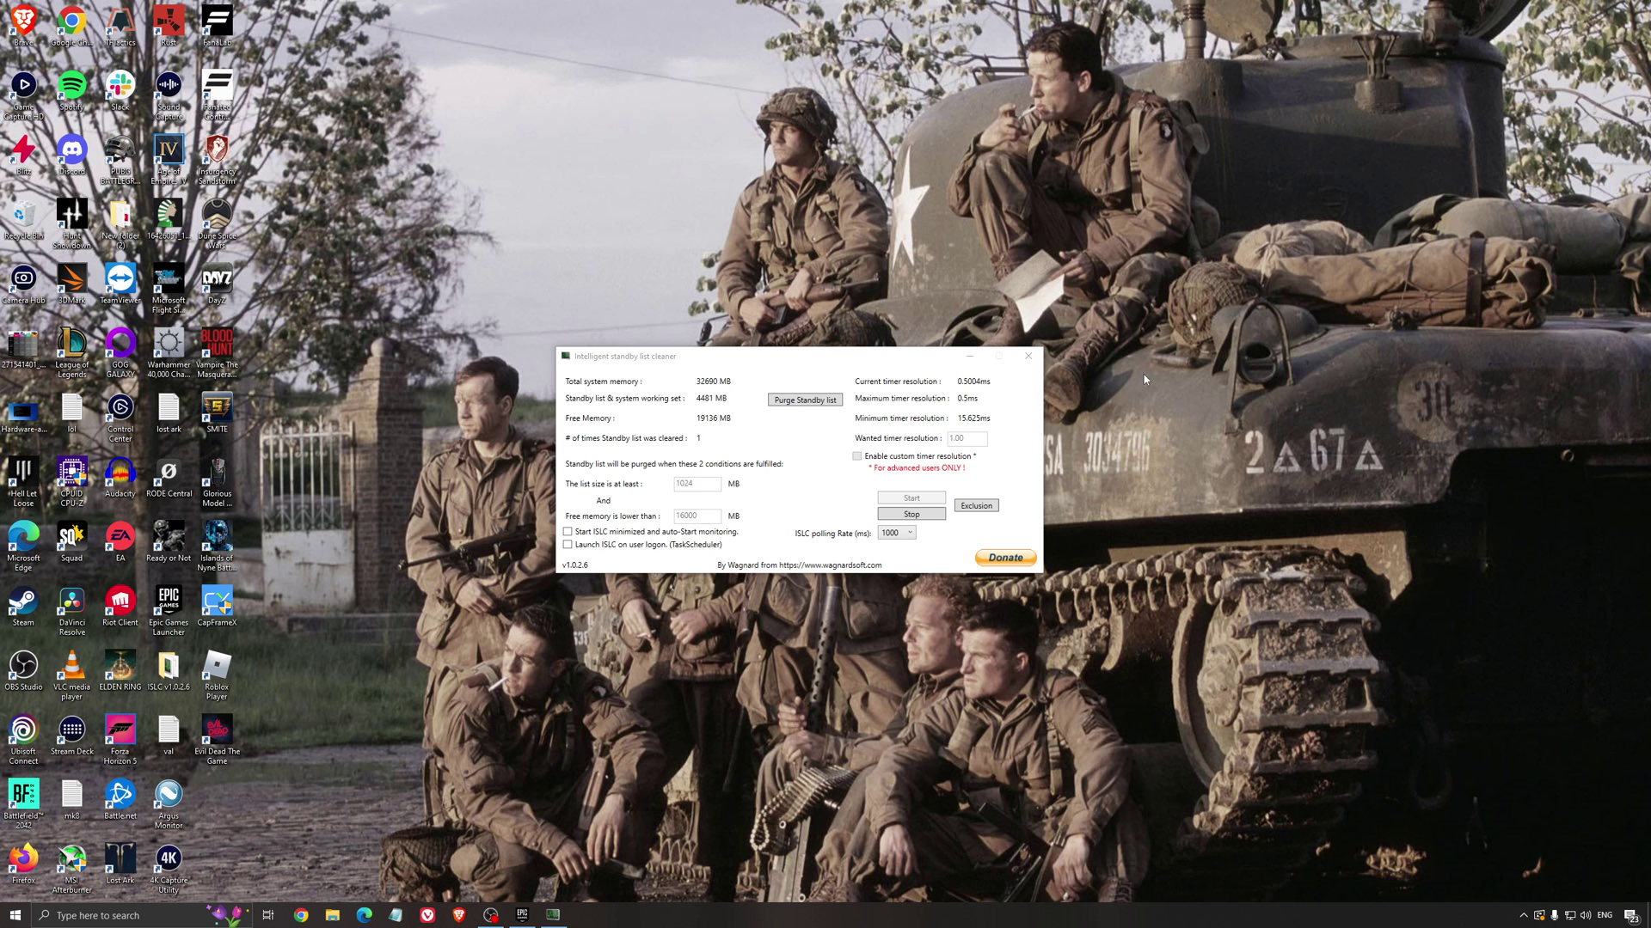
{"action": "left_click_drag", "start_coordinate": [667, 366], "coordinate": [638, 364]}
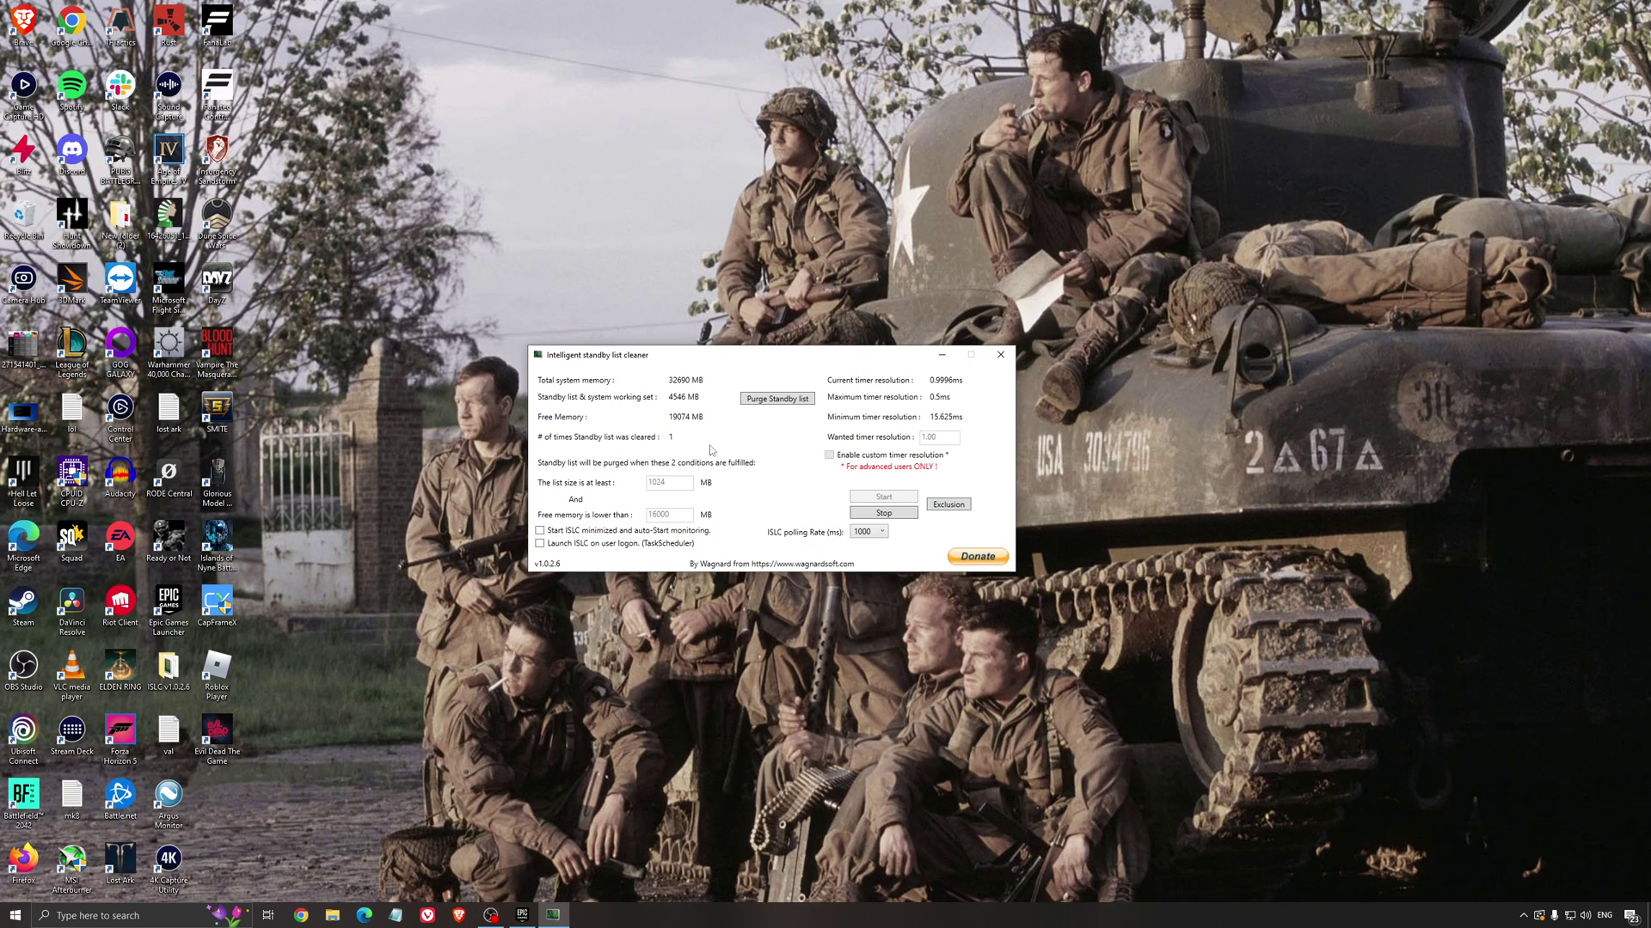
{"action": "left_click", "coordinate": [884, 513]}
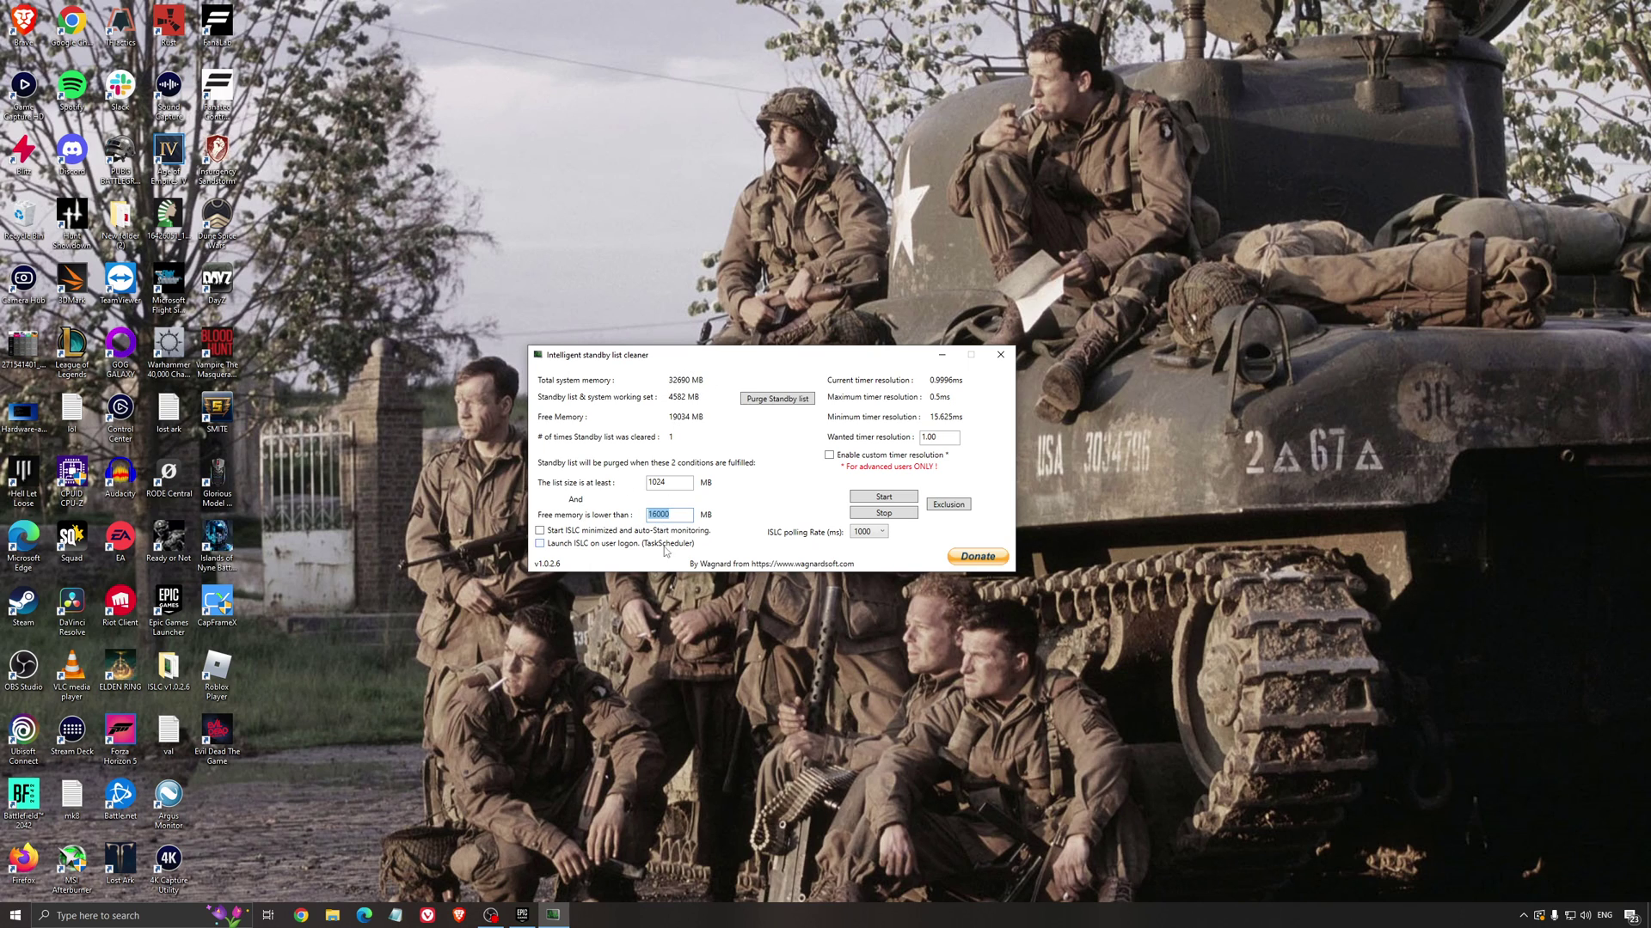
{"action": "left_click", "coordinate": [894, 501]}
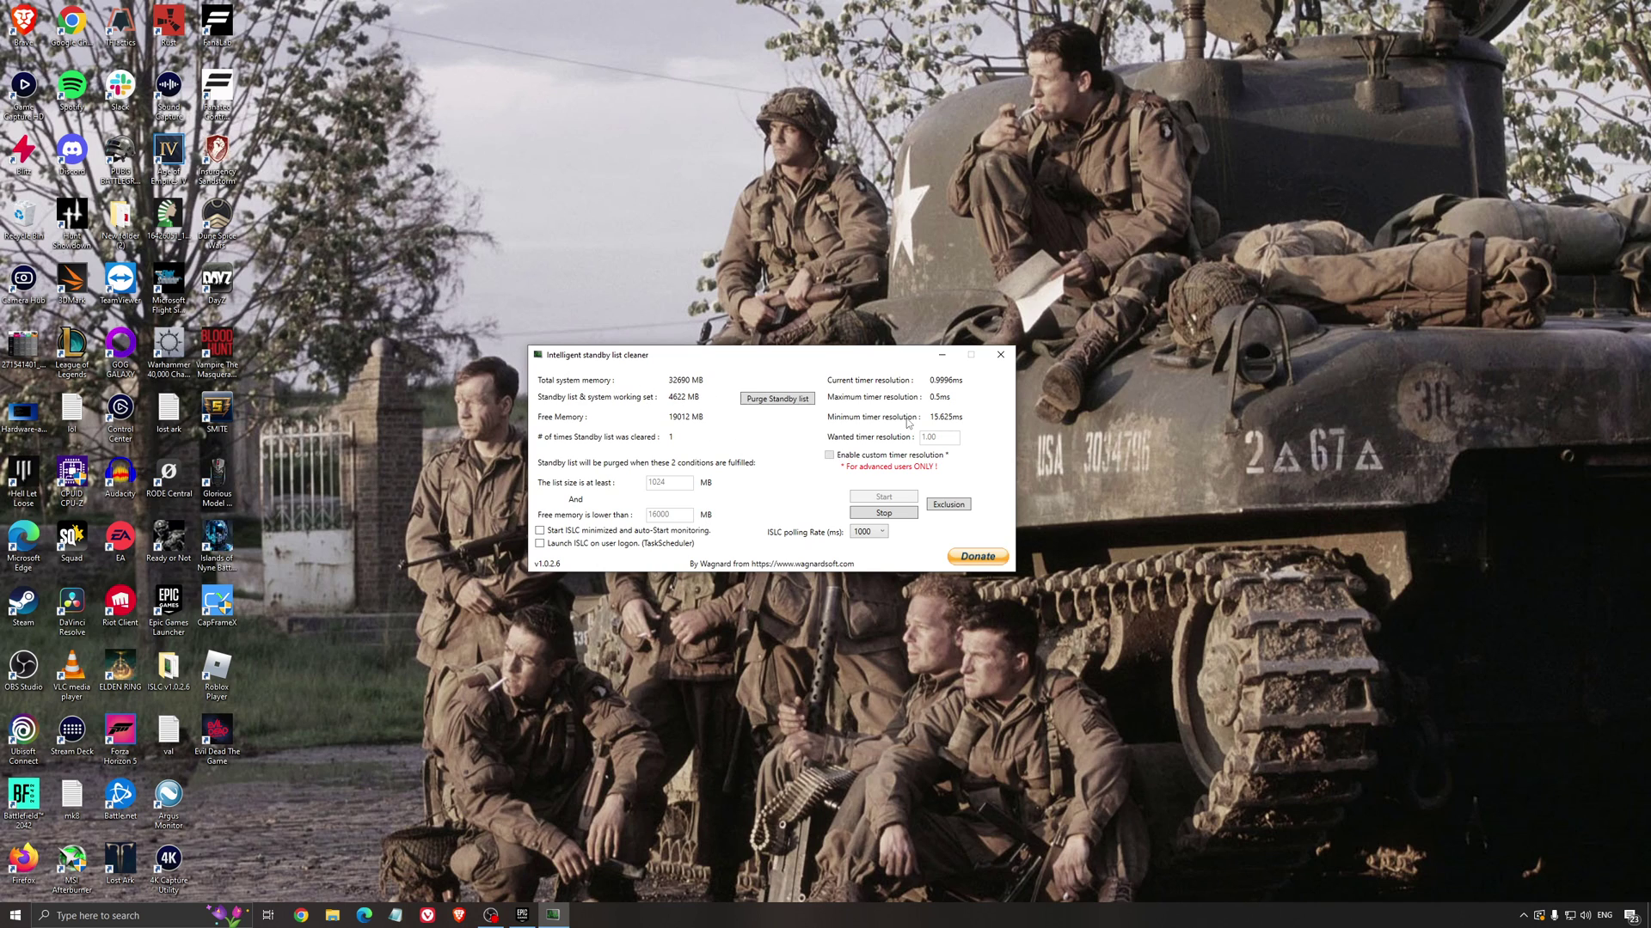
{"action": "left_click", "coordinate": [946, 355]}
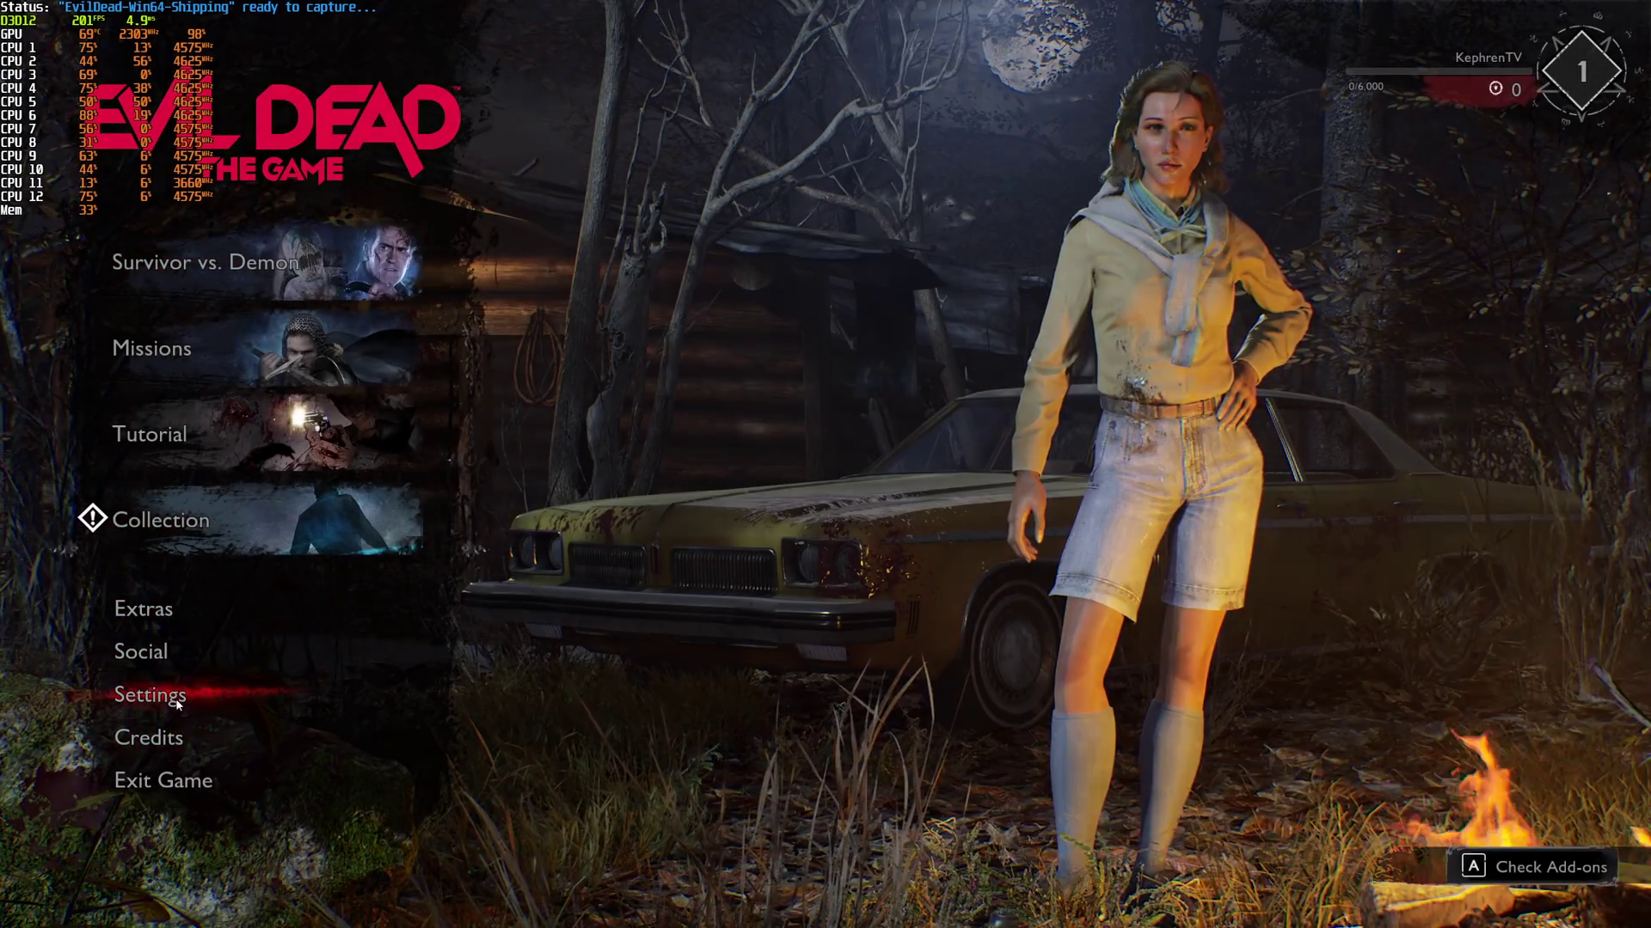
Go to Settings and then the VIDEO tab in Evil Dead's main menu.
{"action": "left_click", "coordinate": [155, 690]}
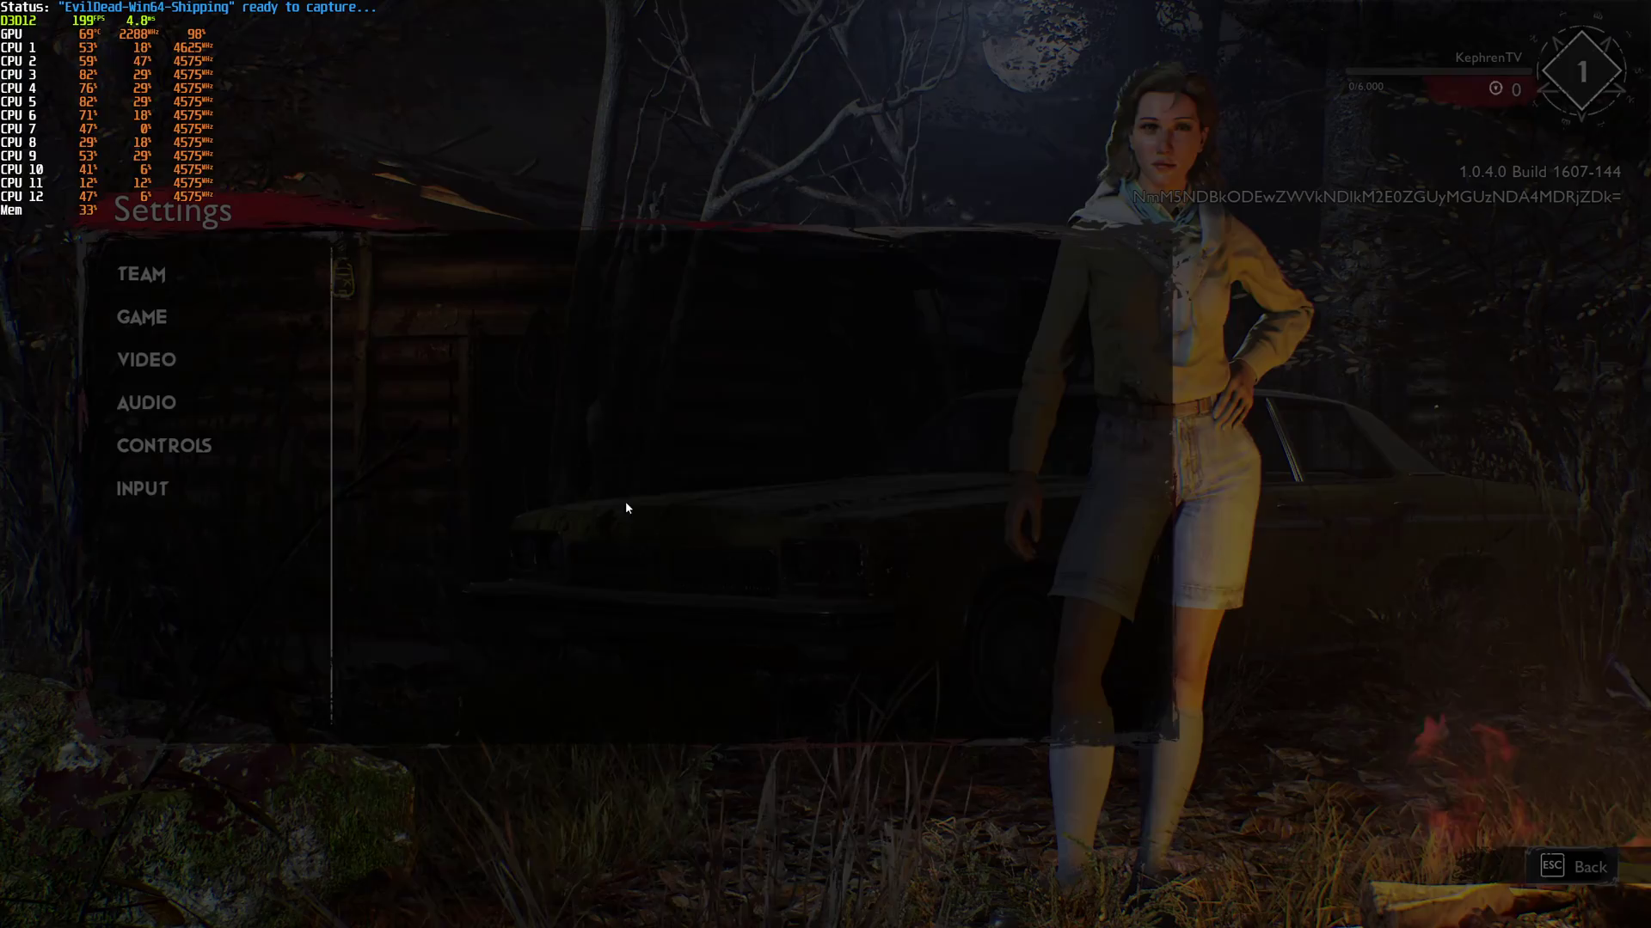
{"action": "left_click", "coordinate": [176, 359]}
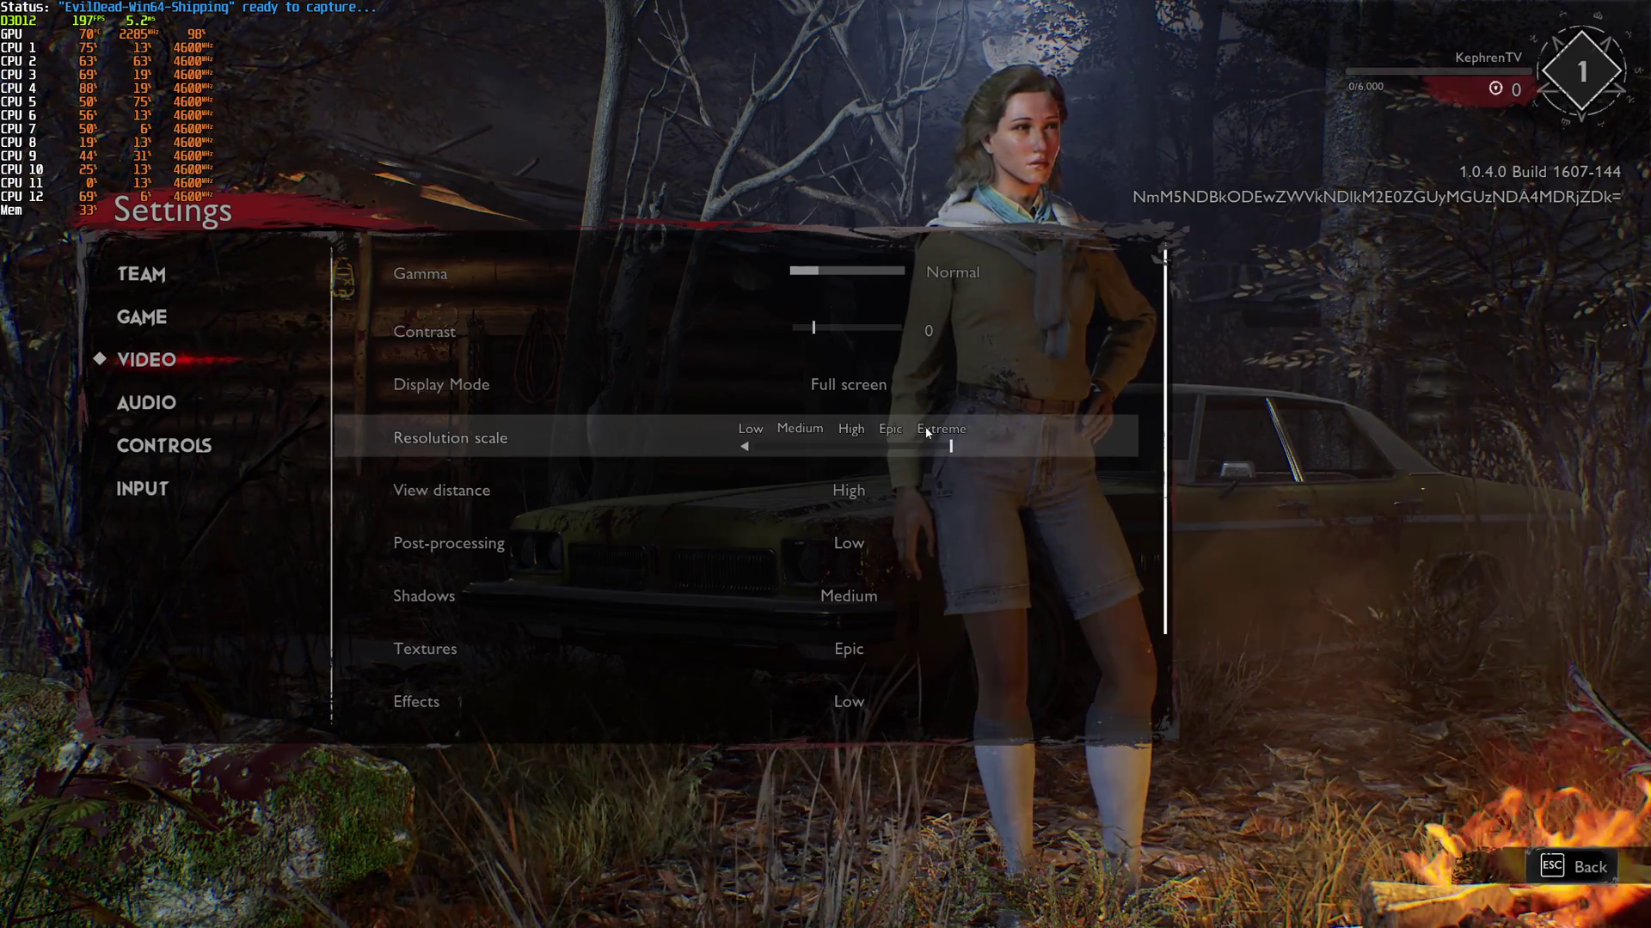
{"action": "scroll", "coordinate": [757, 669], "scroll_direction": "down", "scroll_amount": 1}
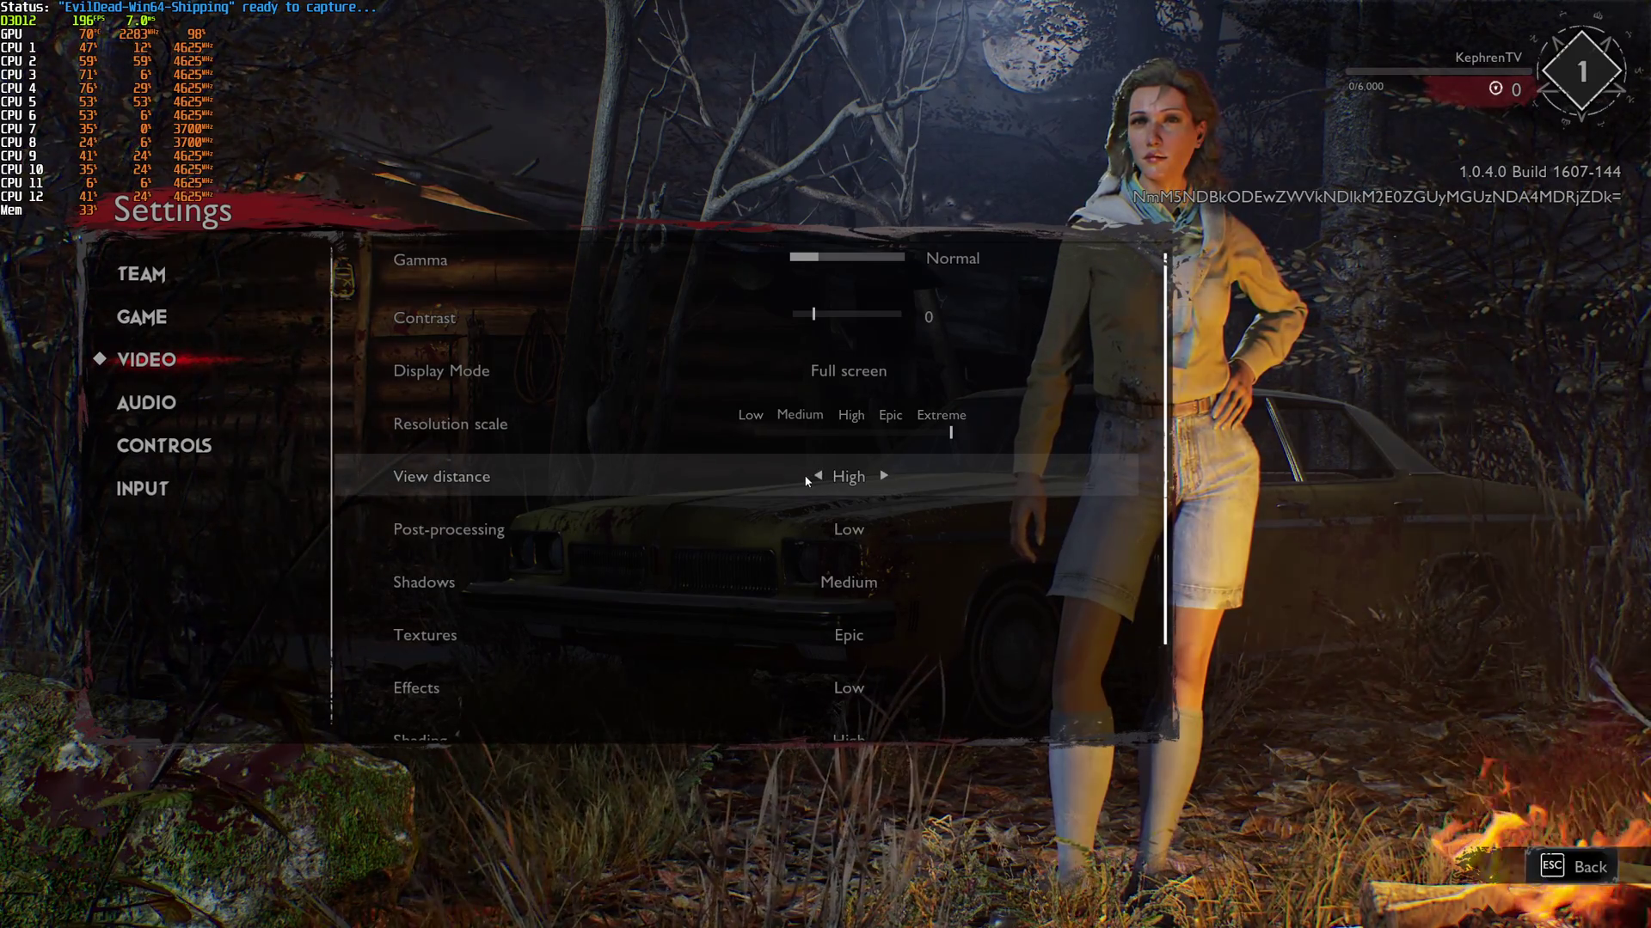
{"action": "left_click", "coordinate": [817, 476]}
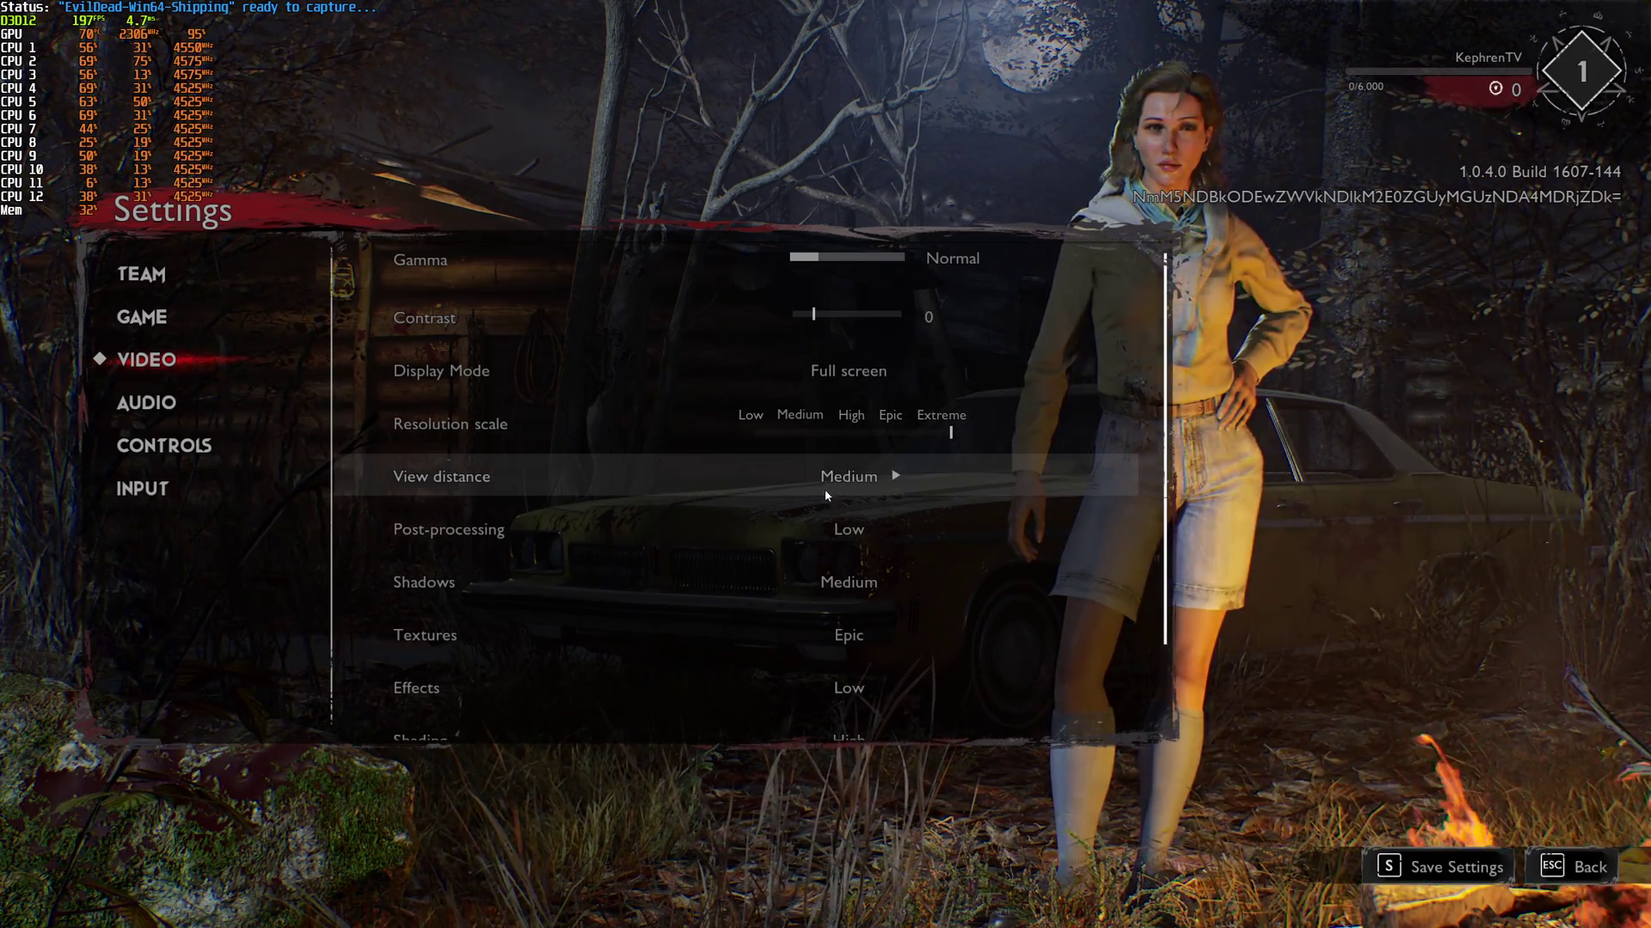
{"action": "left_click", "coordinate": [896, 478]}
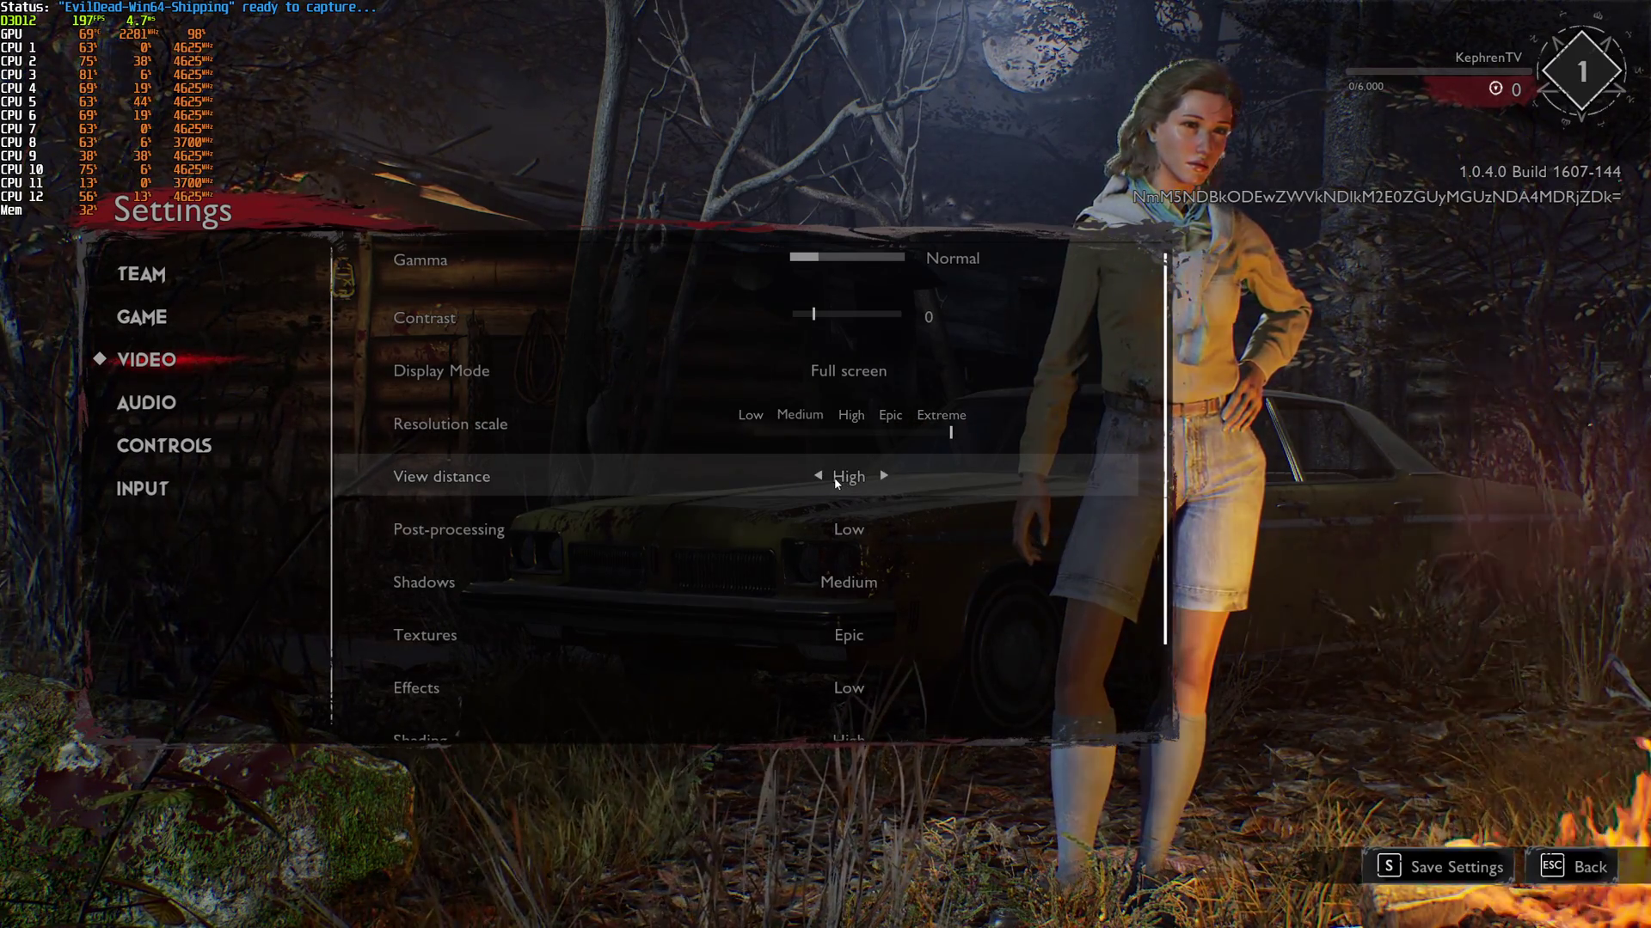
{"action": "left_click", "coordinate": [884, 475]}
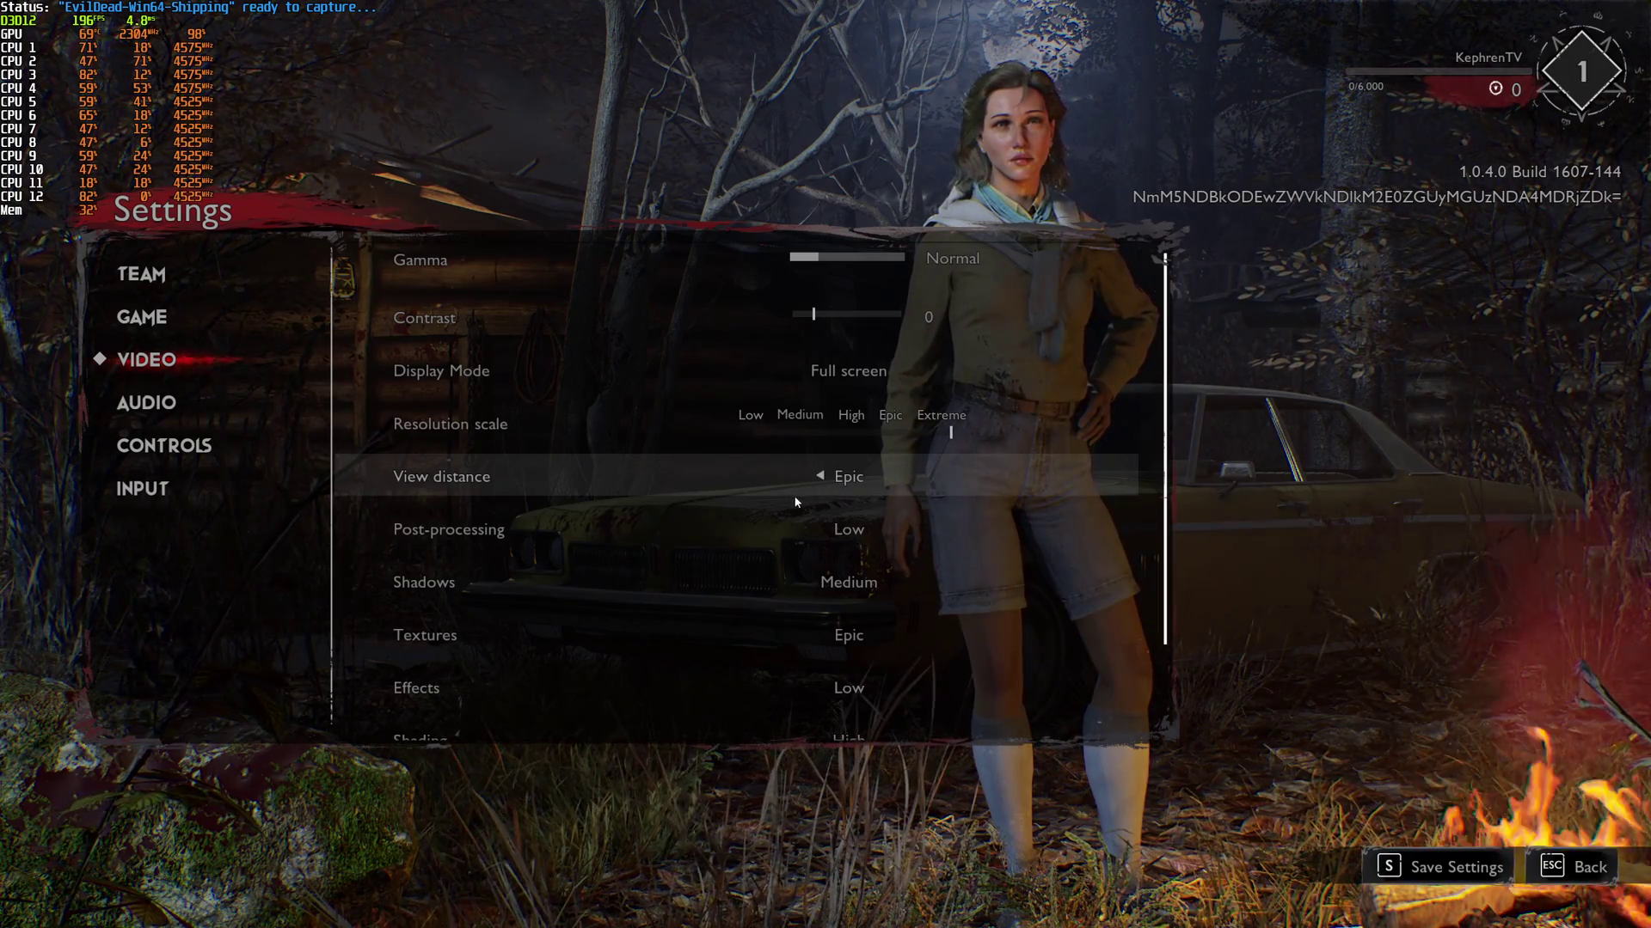
{"action": "left_click", "coordinate": [820, 478]}
{"action": "scroll", "coordinate": [846, 503], "scroll_direction": "down", "scroll_amount": 1}
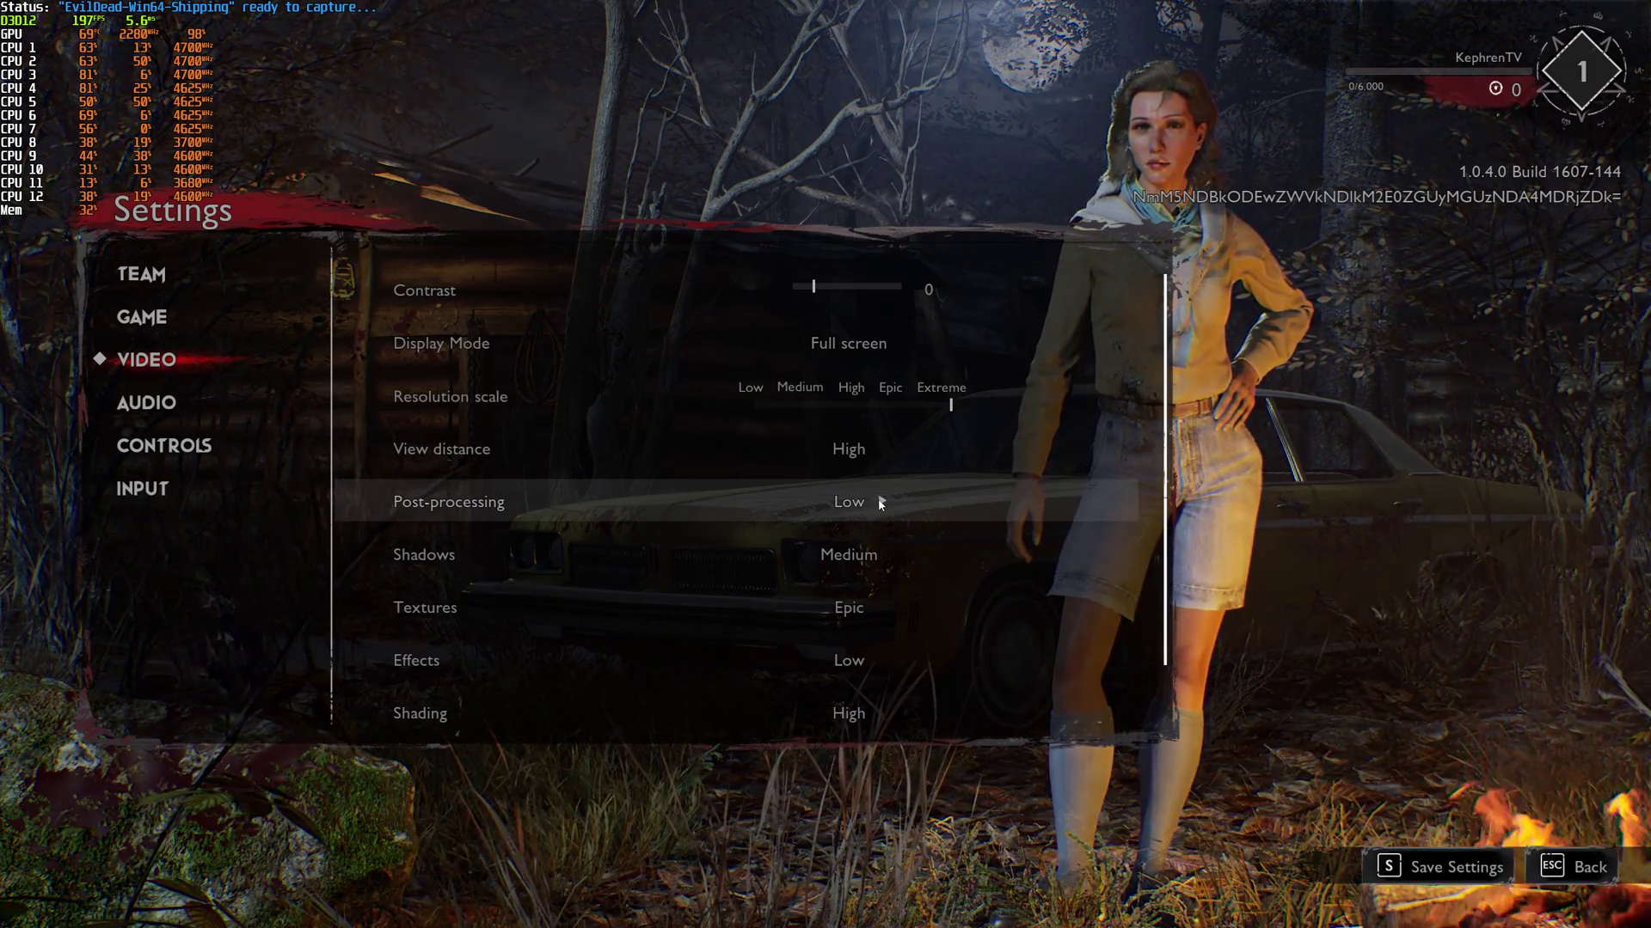
{"action": "scroll", "coordinate": [722, 559], "scroll_direction": "down", "scroll_amount": 1}
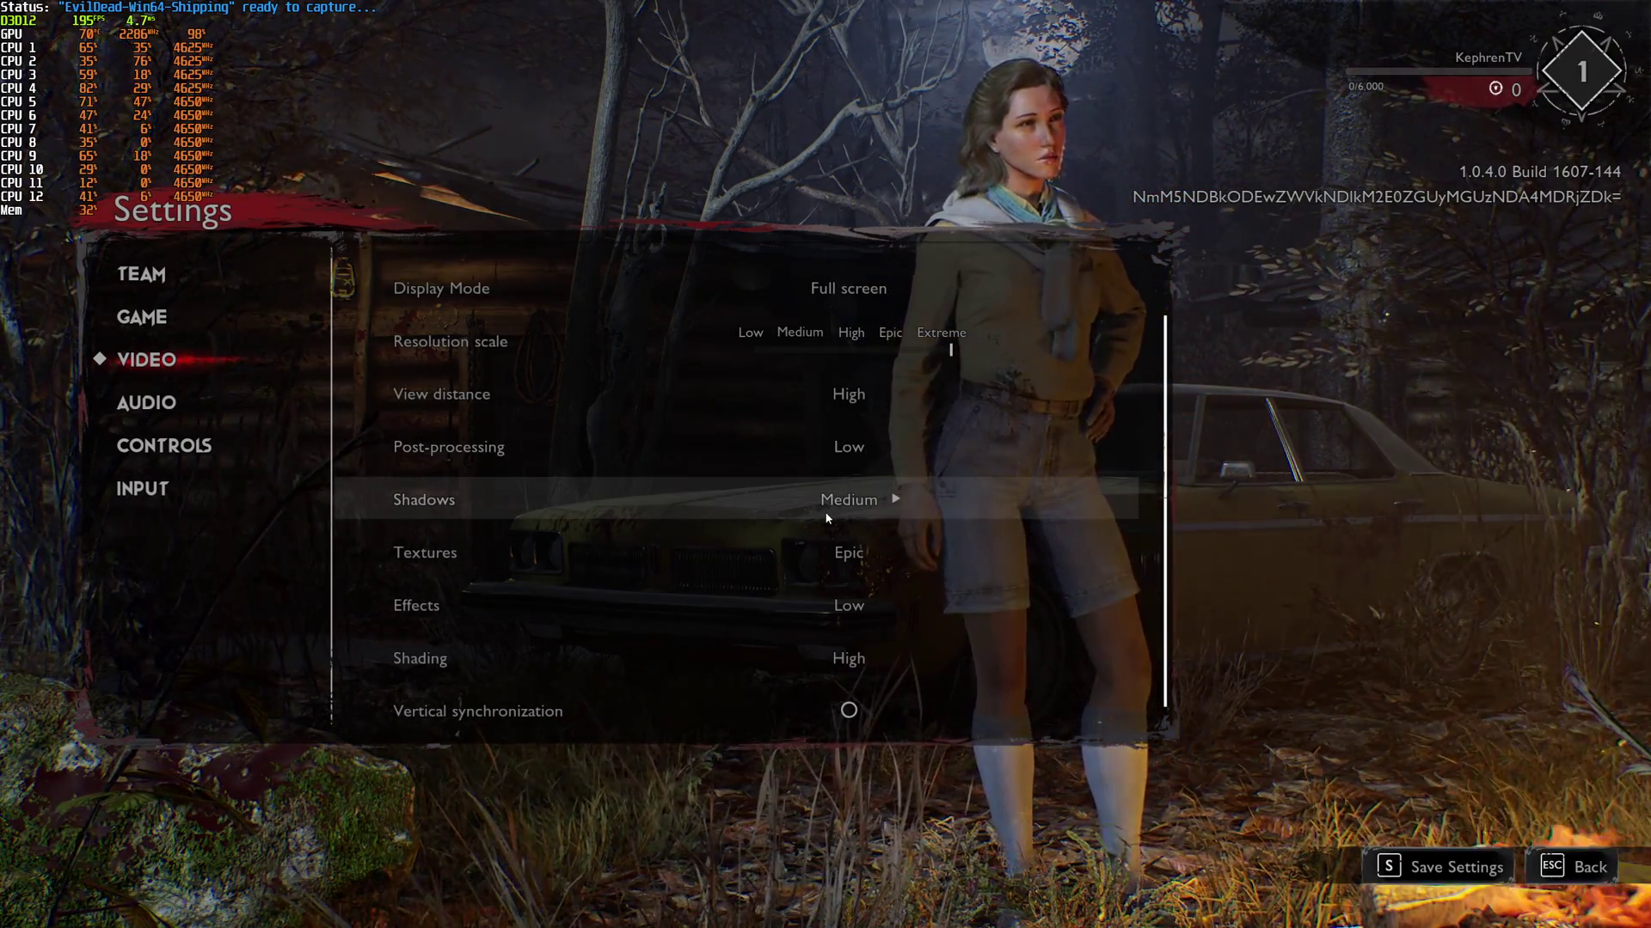
{"action": "left_click", "coordinate": [895, 500]}
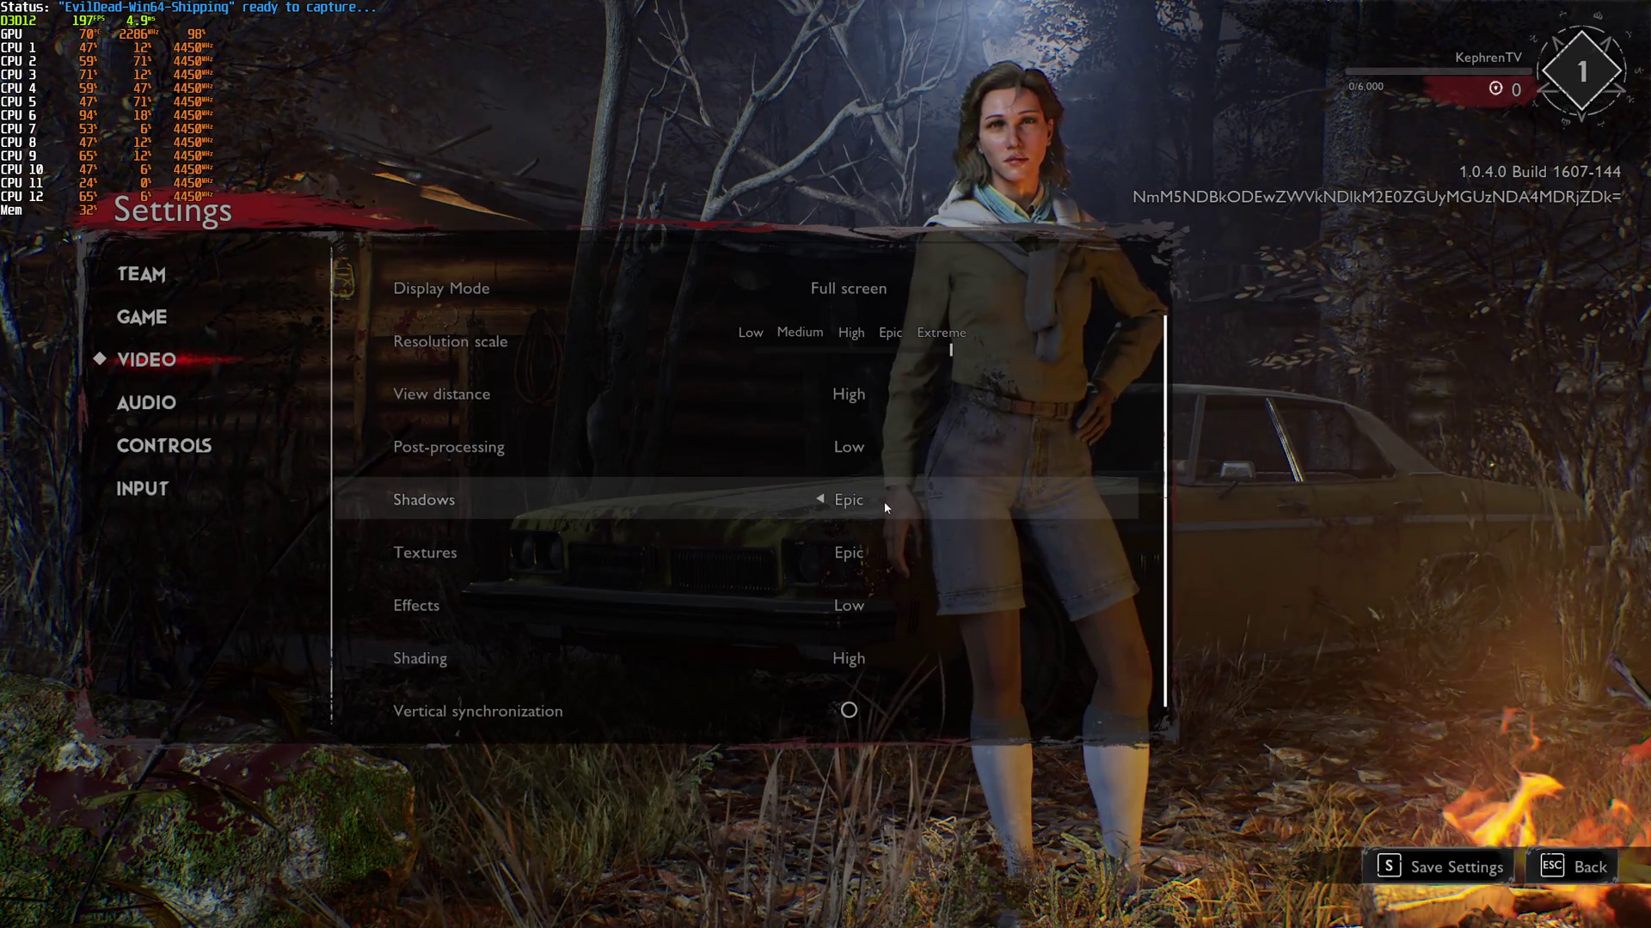
{"action": "left_click", "coordinate": [818, 500]}
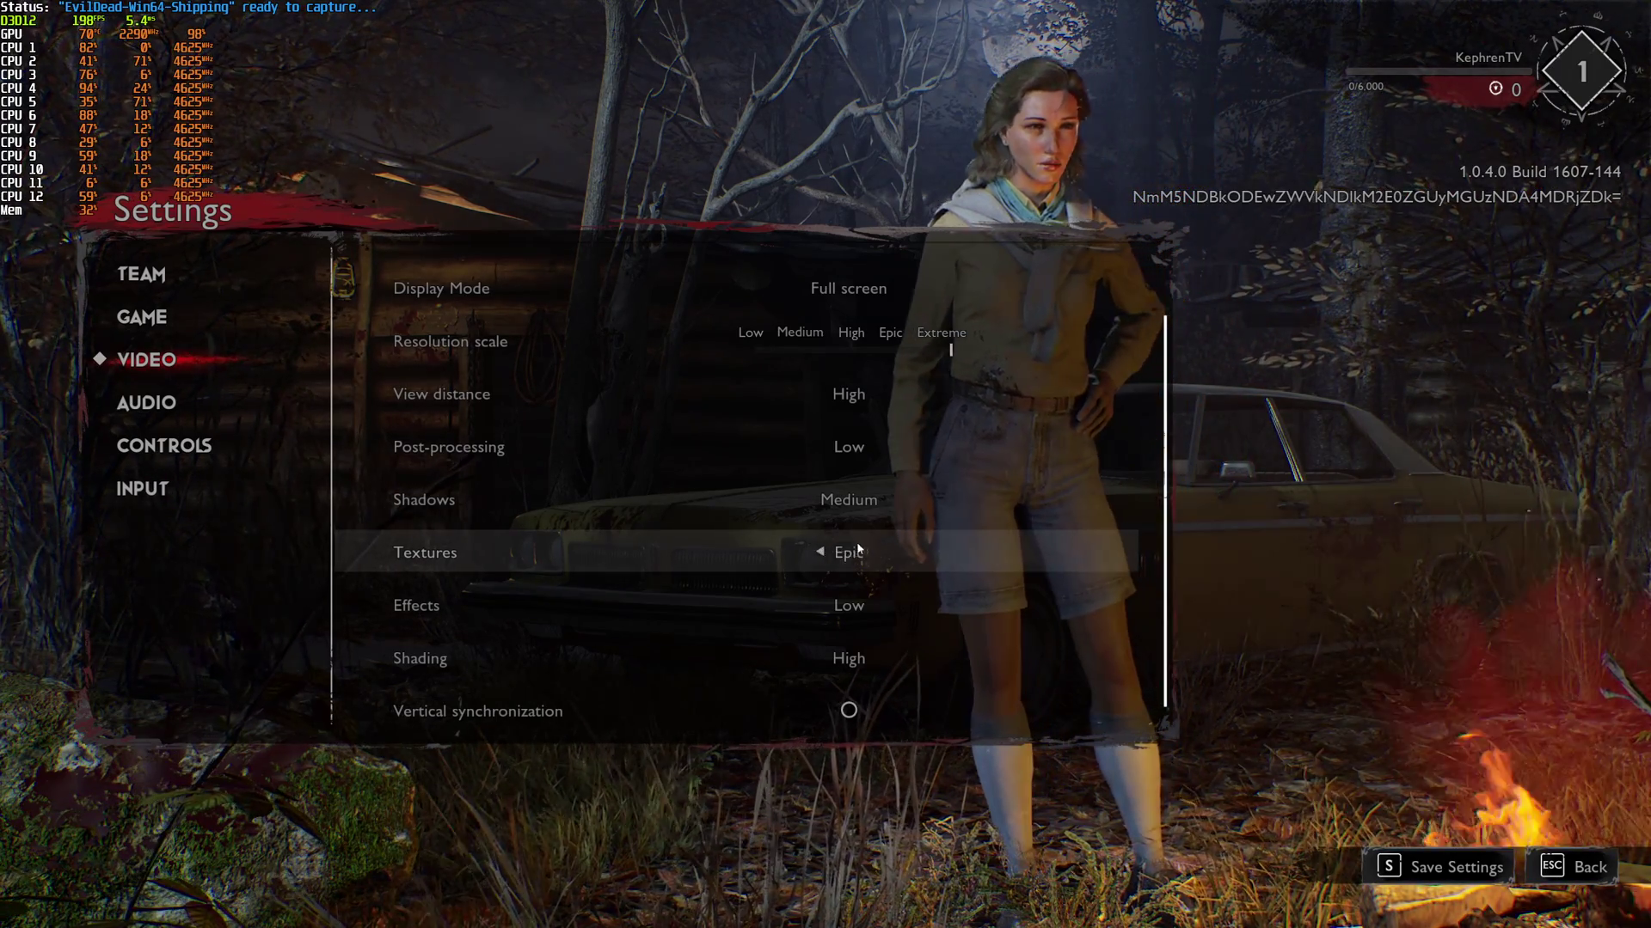
Step Textures down from Epic through High and Medium to Low.
{"action": "left_click", "coordinate": [818, 553]}
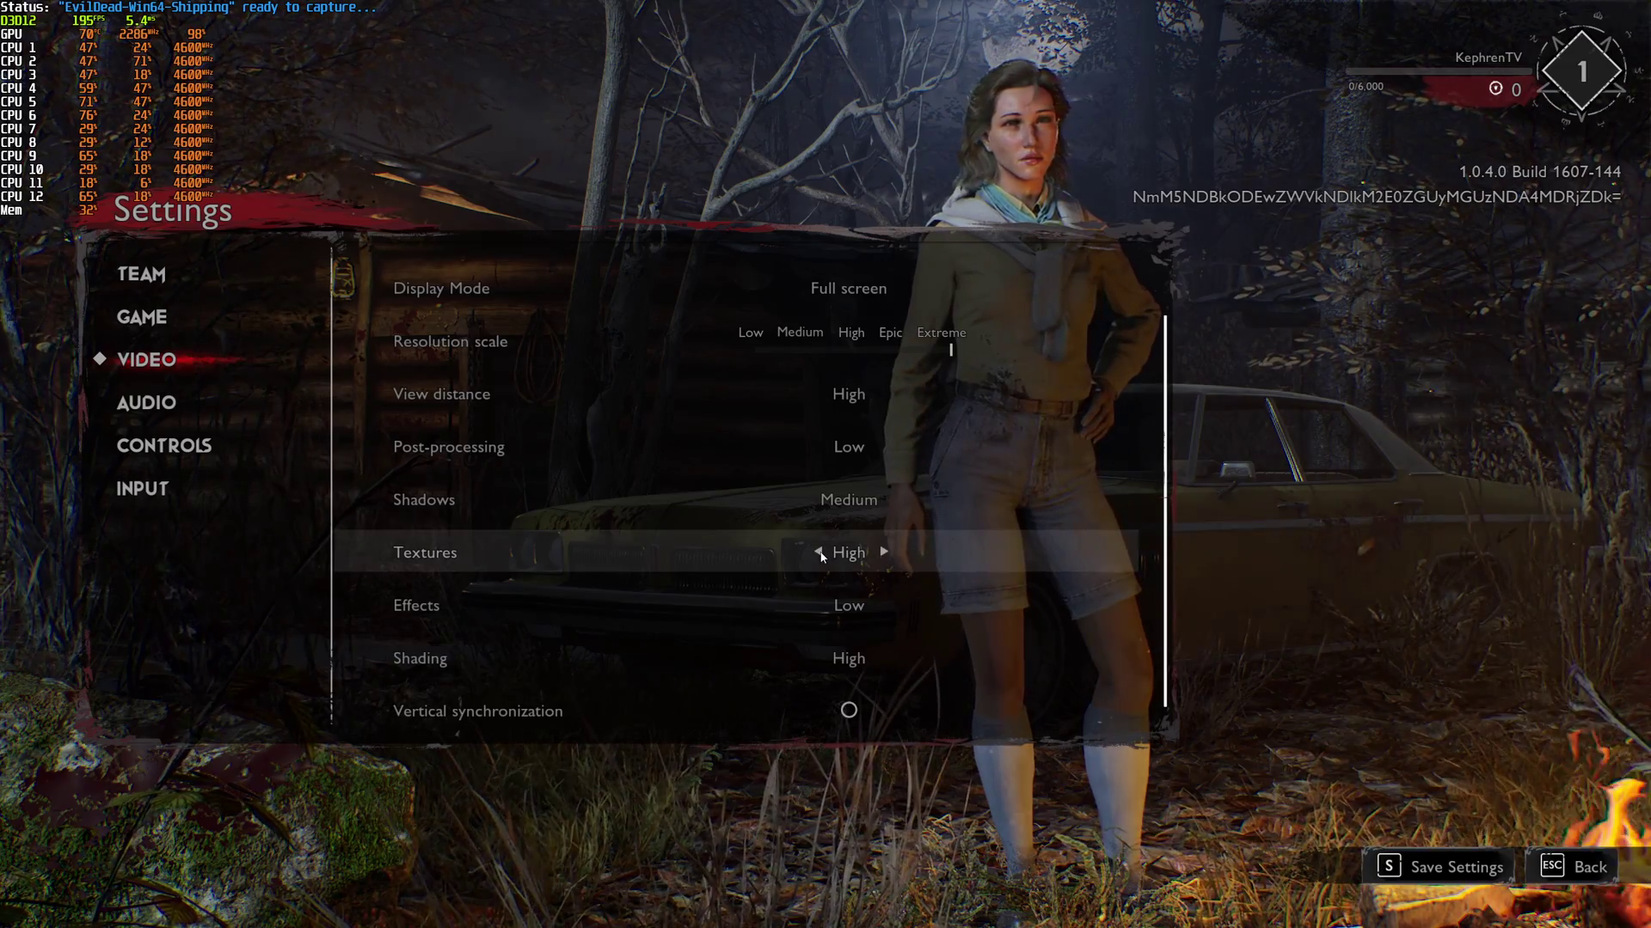
{"action": "left_click", "coordinate": [819, 553]}
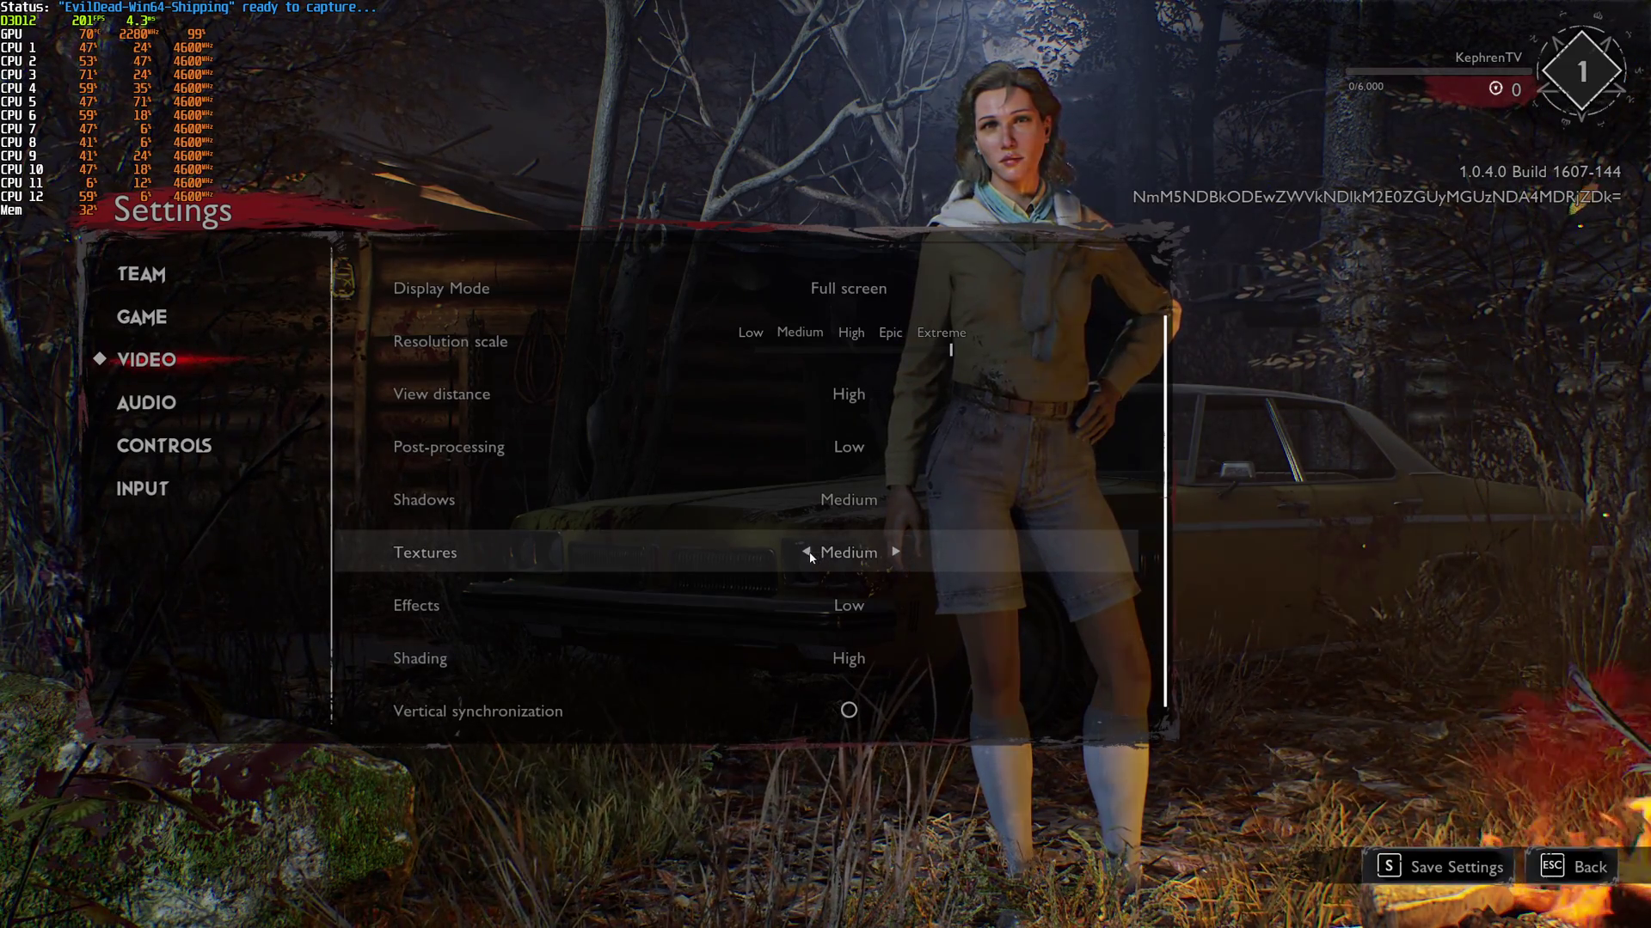
{"action": "left_click", "coordinate": [807, 554]}
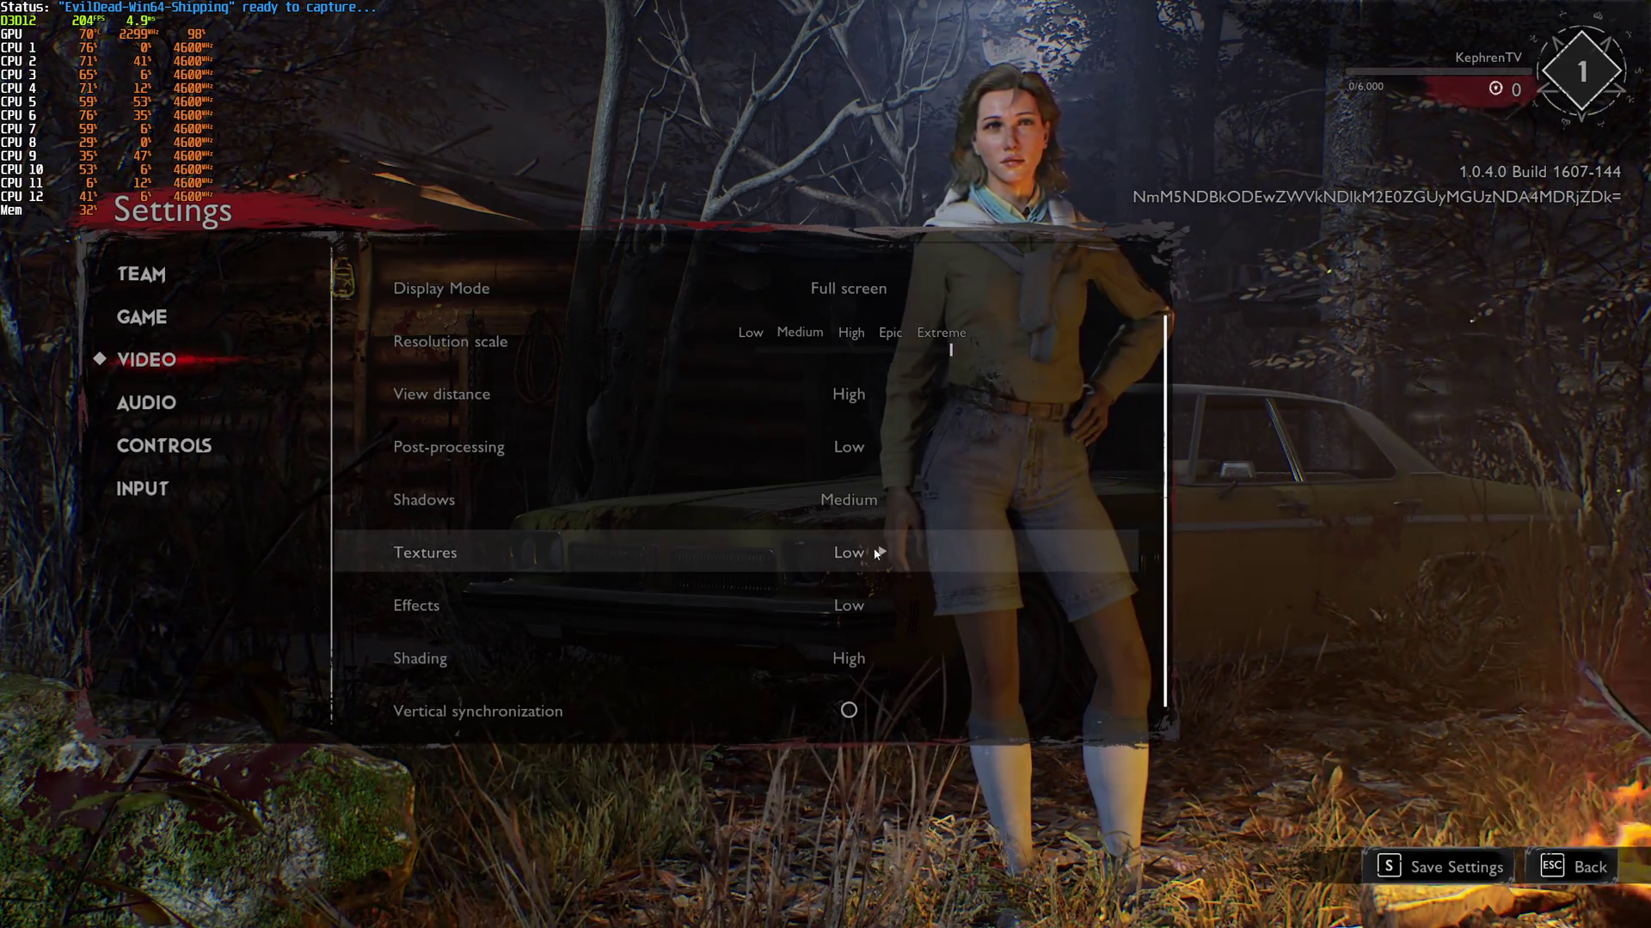
Raise Textures back to Epic, and cycle Effects up to Epic then back to Low.
{"action": "left_click", "coordinate": [884, 552]}
{"action": "left_click", "coordinate": [886, 552]}
{"action": "left_click", "coordinate": [886, 552]}
{"action": "scroll", "coordinate": [732, 700], "scroll_direction": "down", "scroll_amount": 1}
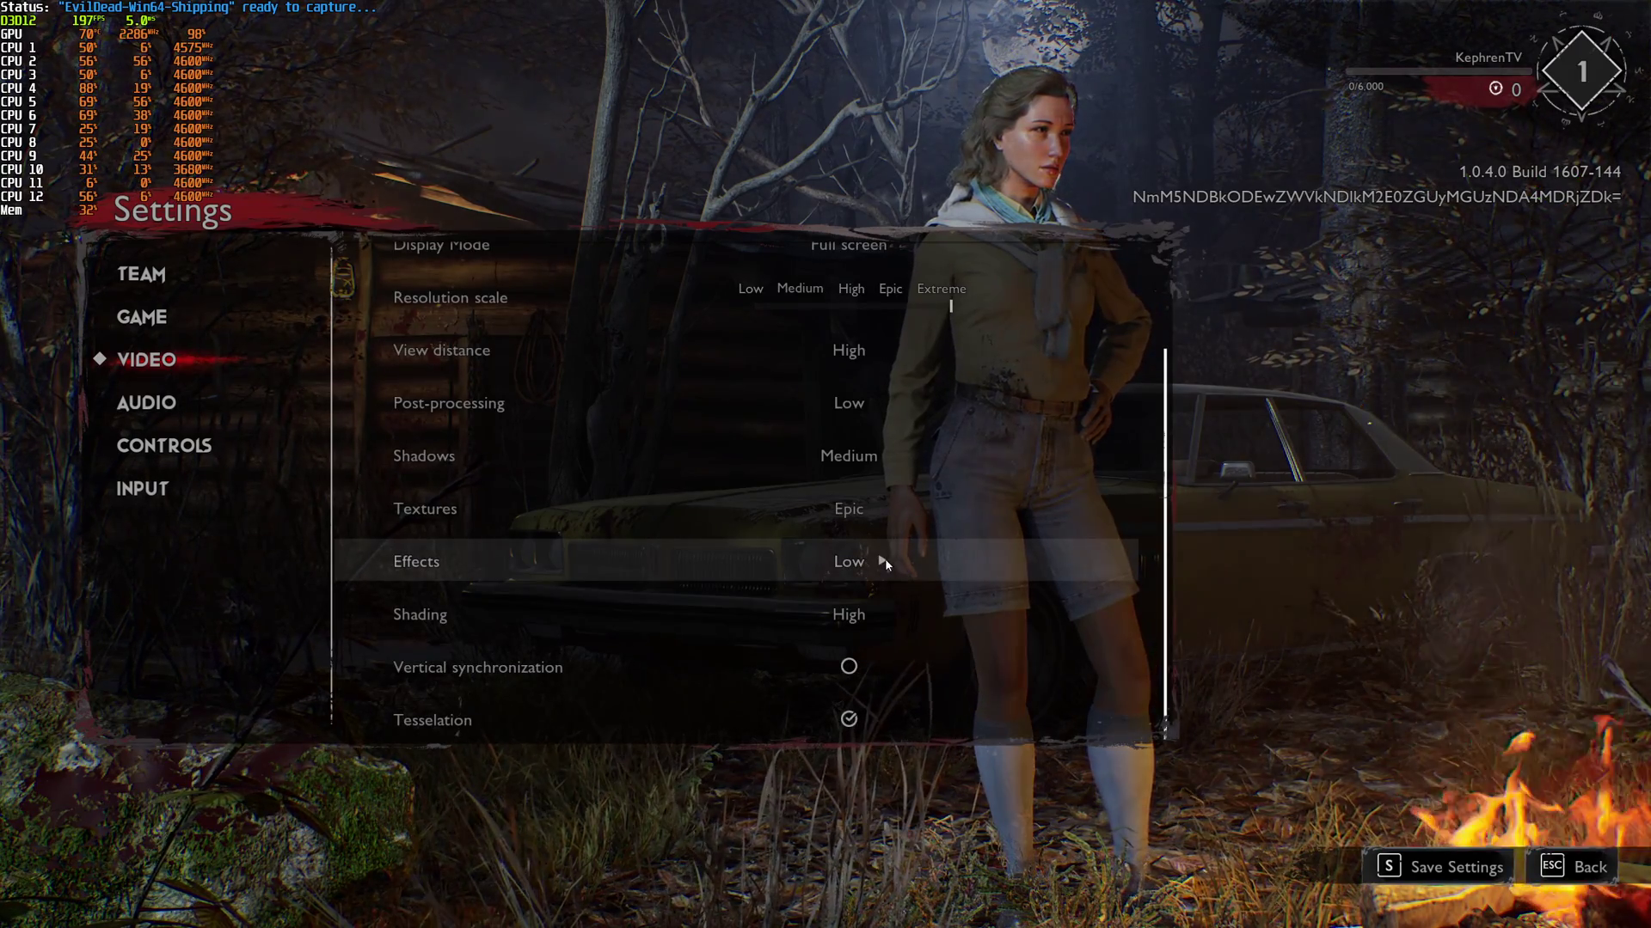
{"action": "left_click", "coordinate": [884, 562]}
{"action": "left_click", "coordinate": [886, 562]}
{"action": "left_click", "coordinate": [888, 562]}
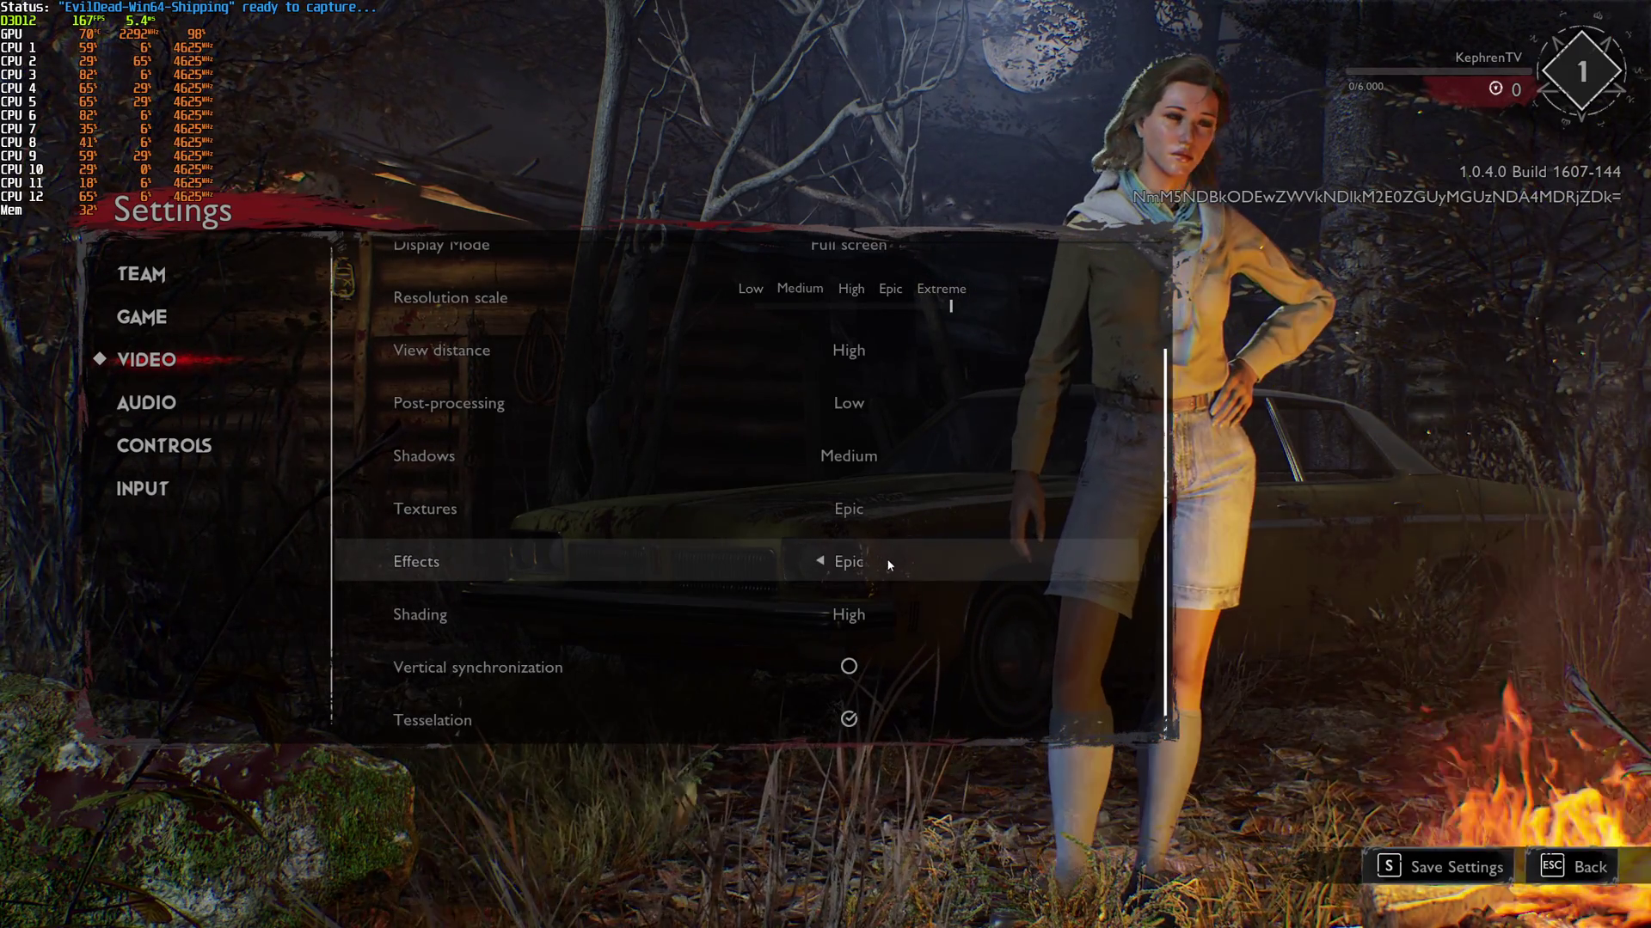
{"action": "left_click", "coordinate": [819, 563]}
{"action": "left_click", "coordinate": [821, 563]}
{"action": "left_click", "coordinate": [811, 561]}
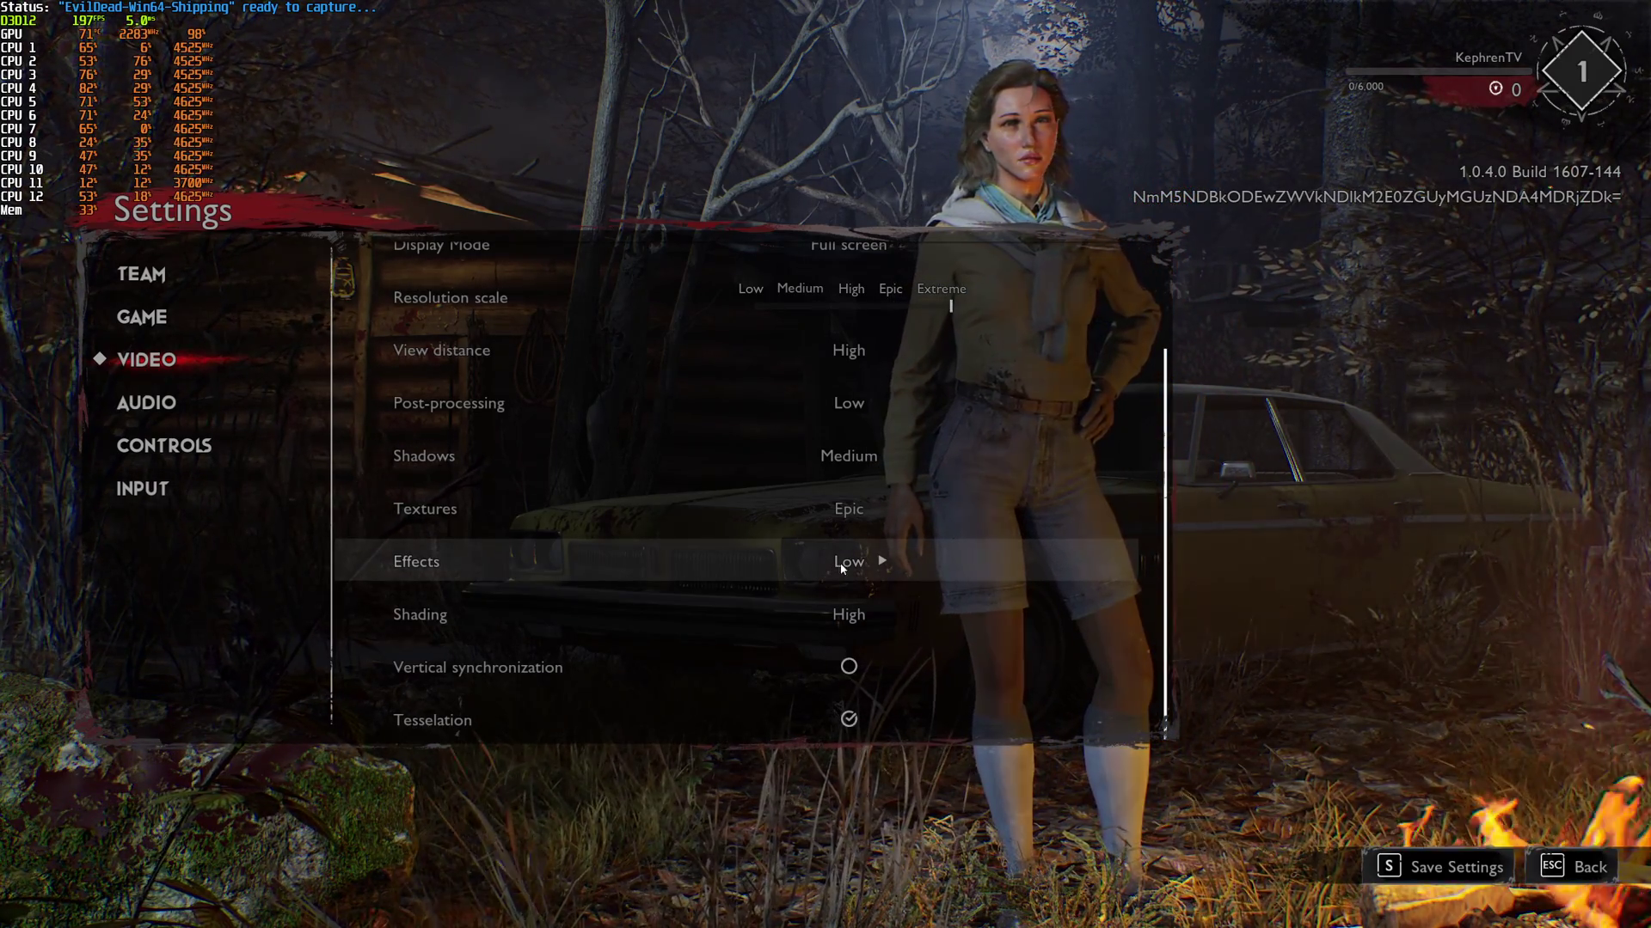
{"action": "left_click", "coordinate": [818, 614]}
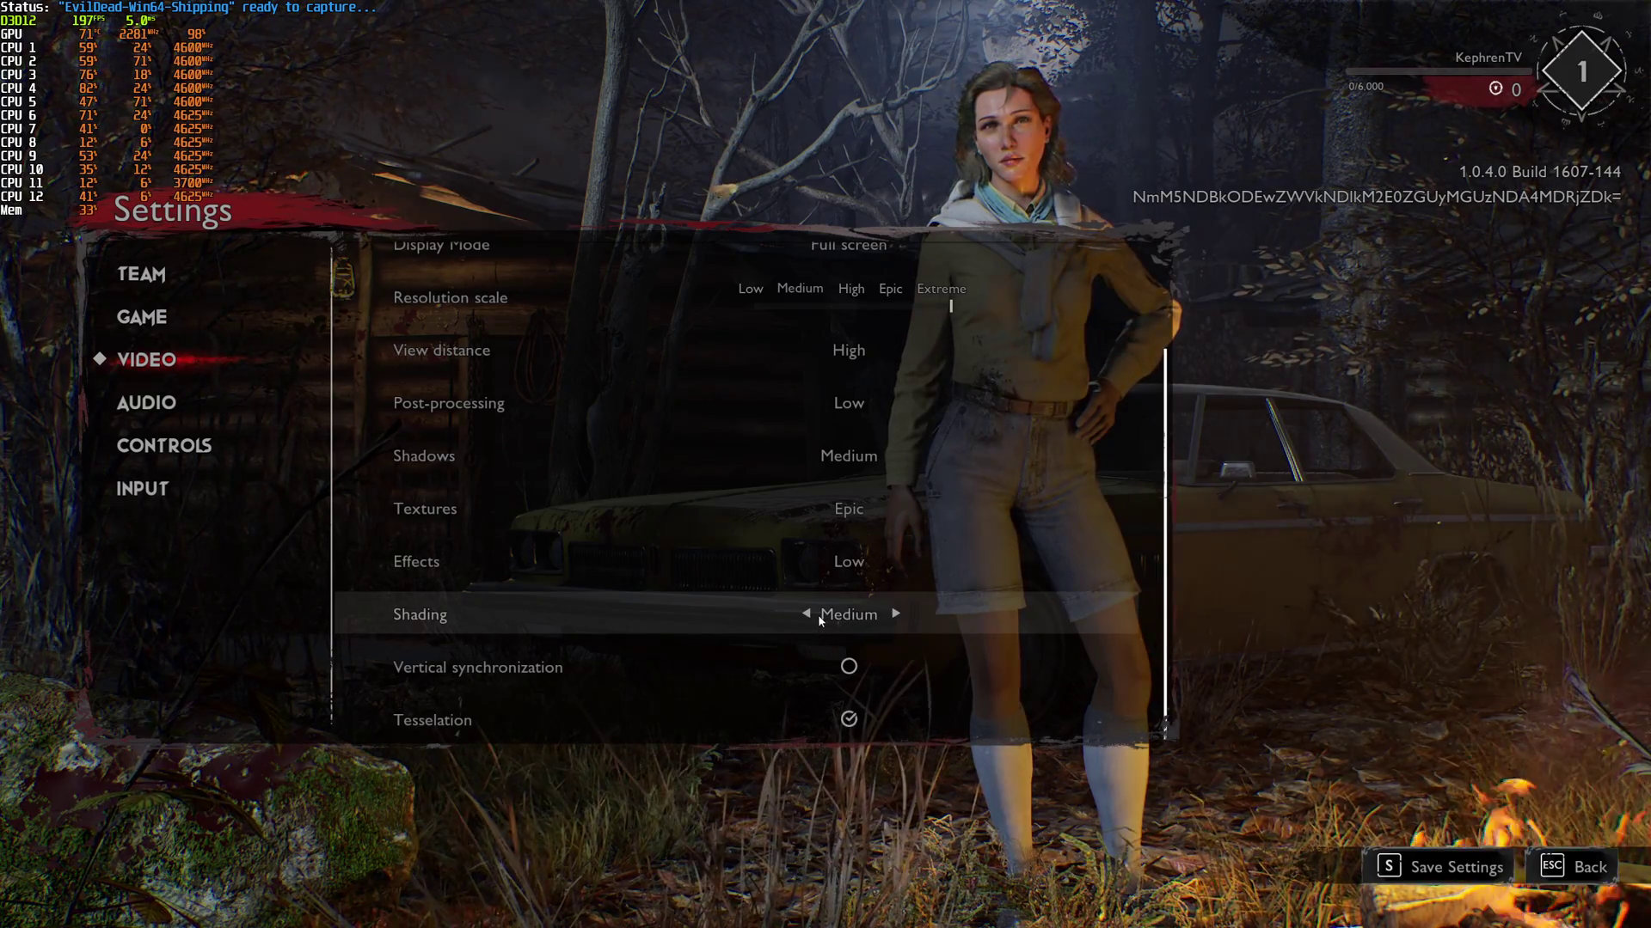
{"action": "left_click", "coordinate": [815, 614]}
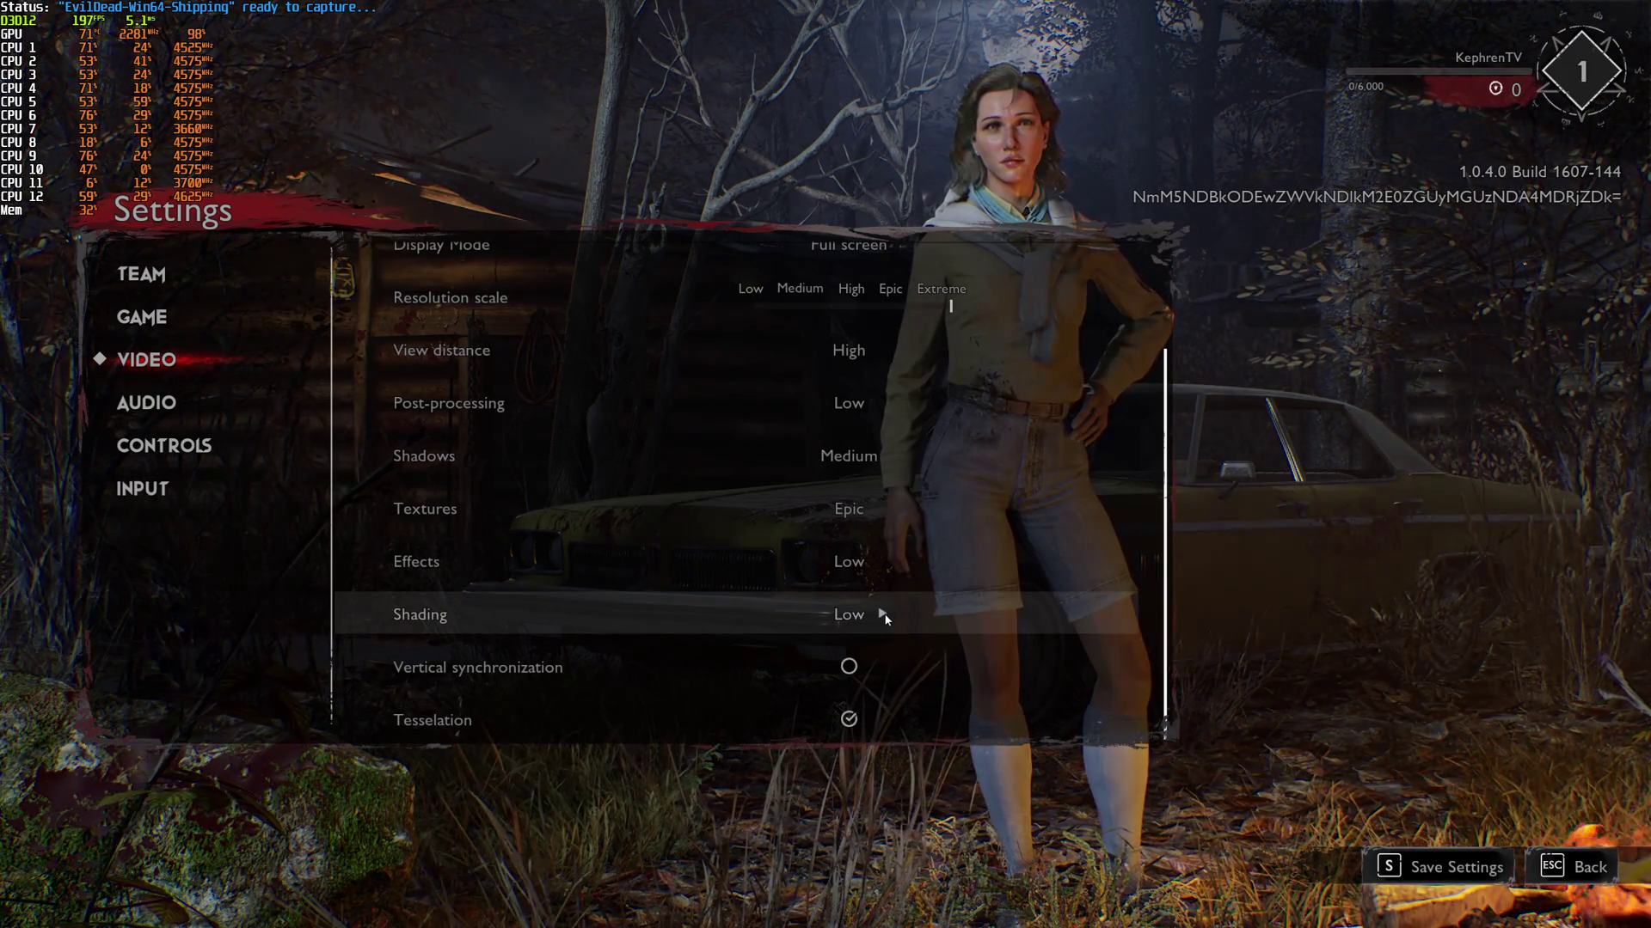
{"action": "left_click", "coordinate": [890, 617]}
{"action": "left_click", "coordinate": [891, 616]}
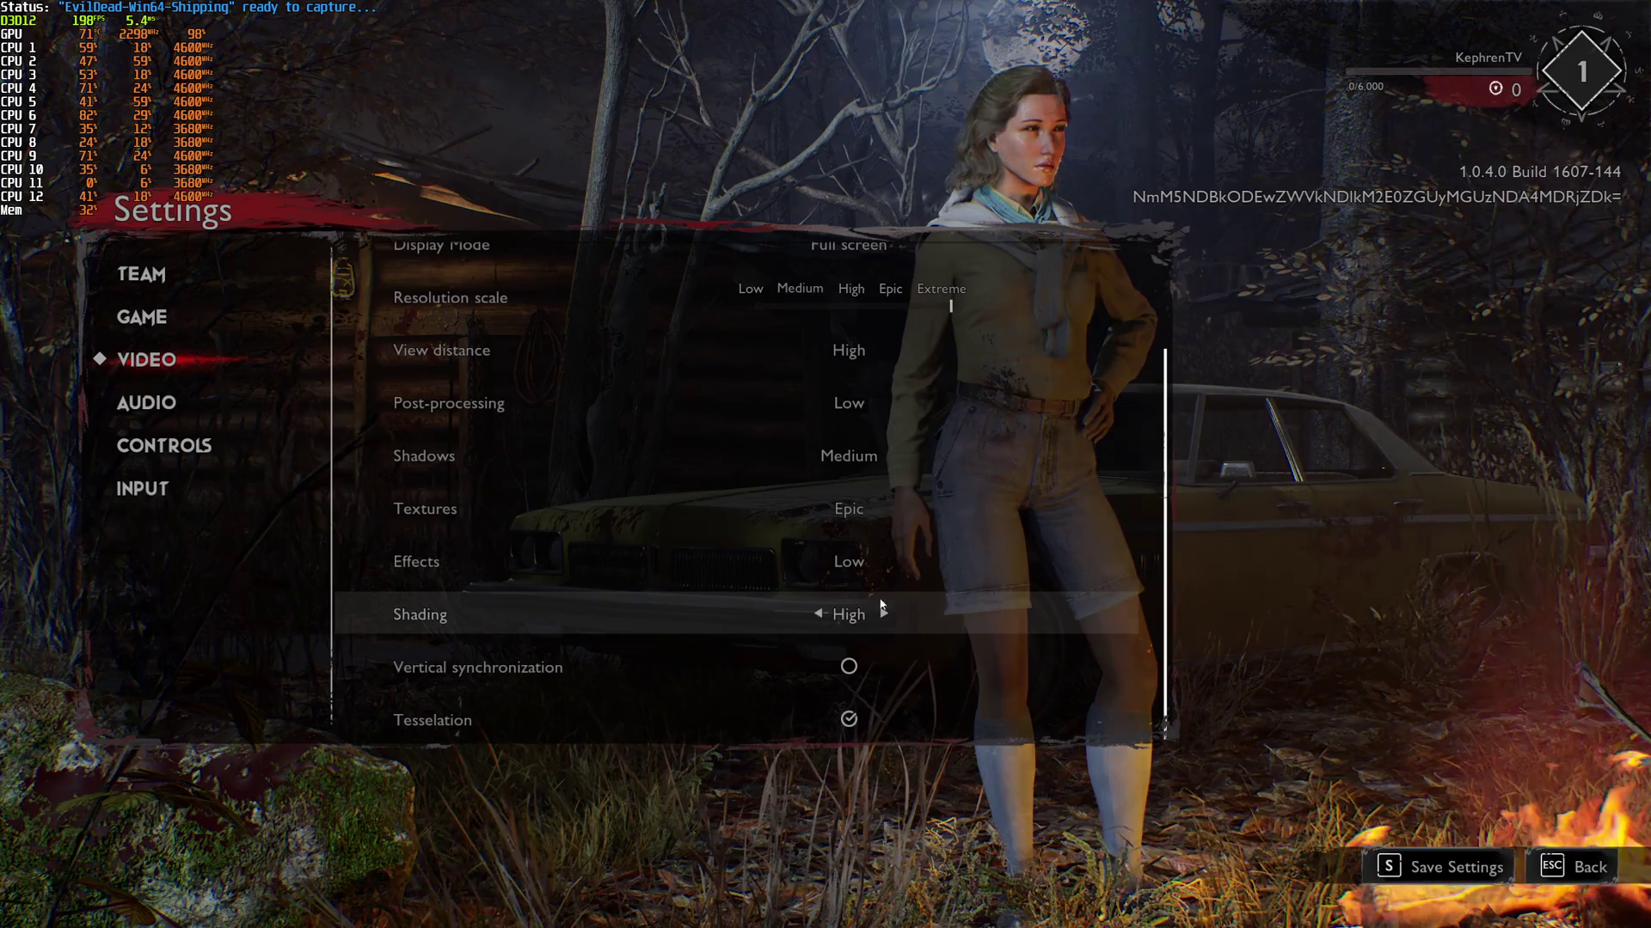
{"action": "left_click", "coordinate": [885, 615]}
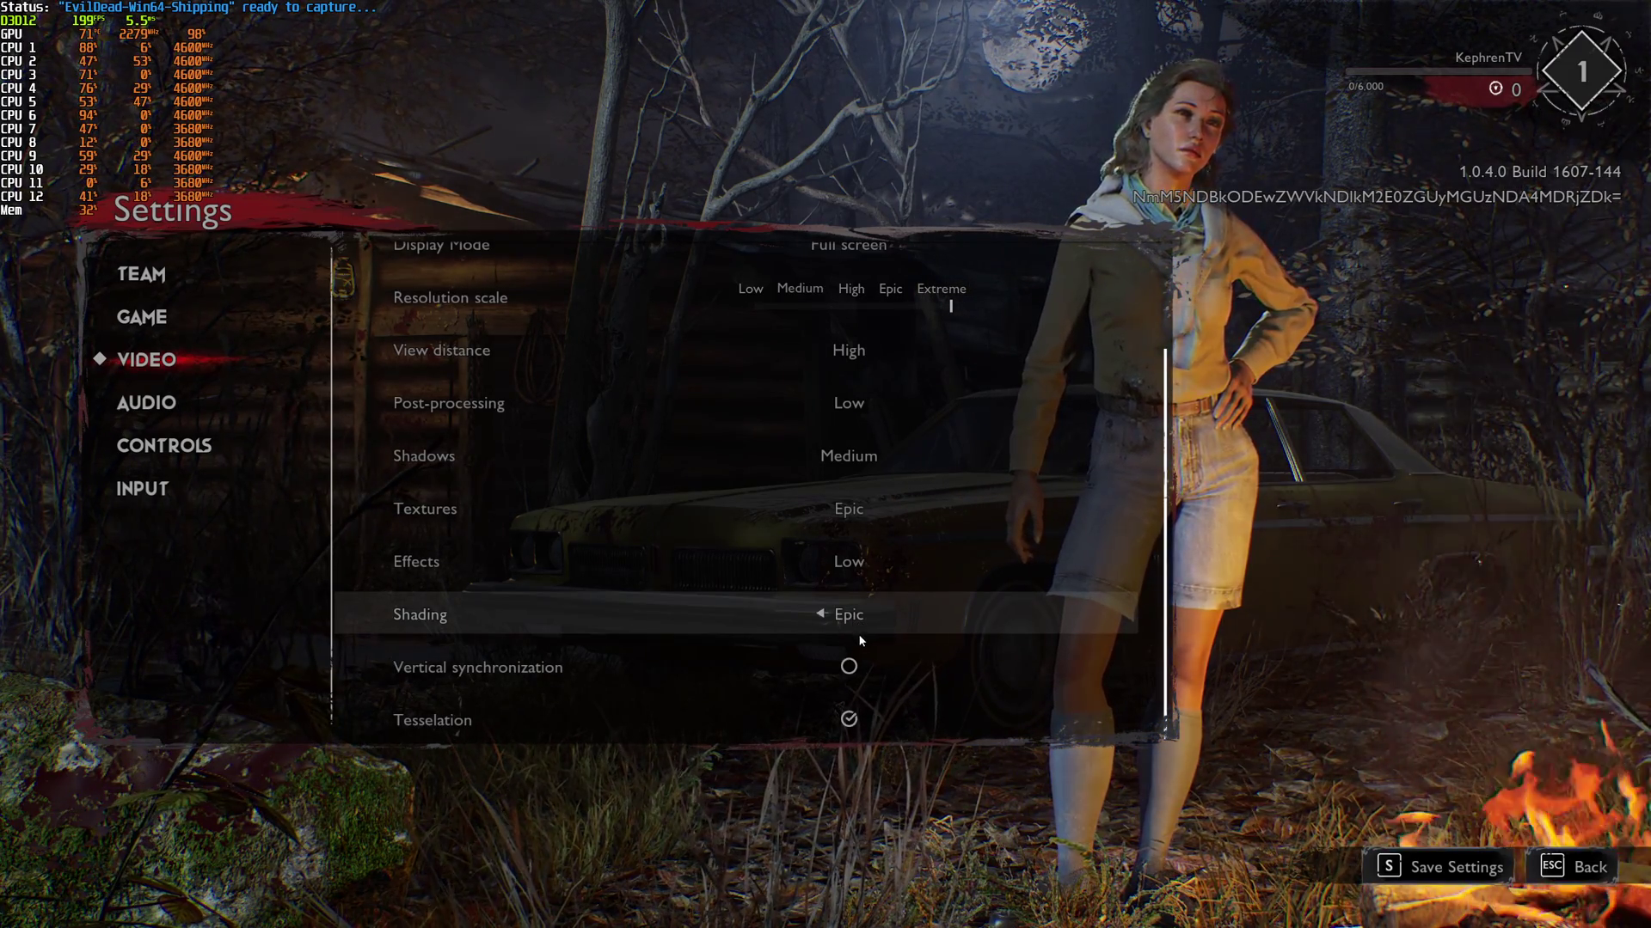
{"action": "left_click", "coordinate": [818, 614]}
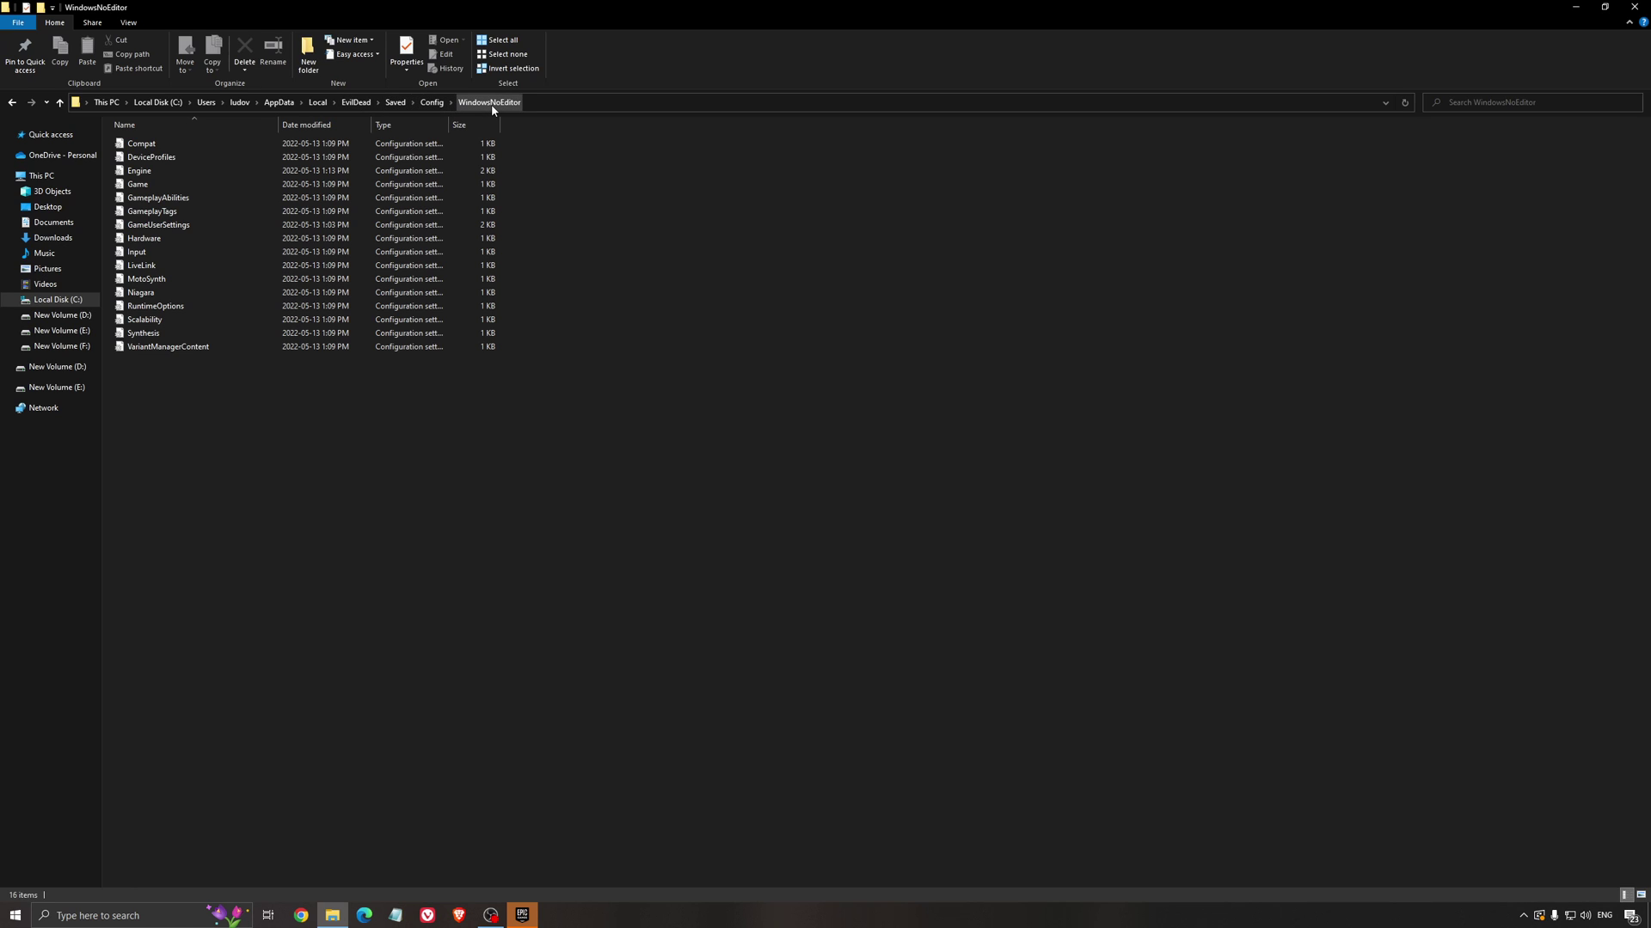
Open GameUserSettings from the WindowsNoEditor config folder in a text editor.
{"action": "double_click", "coordinate": [206, 225]}
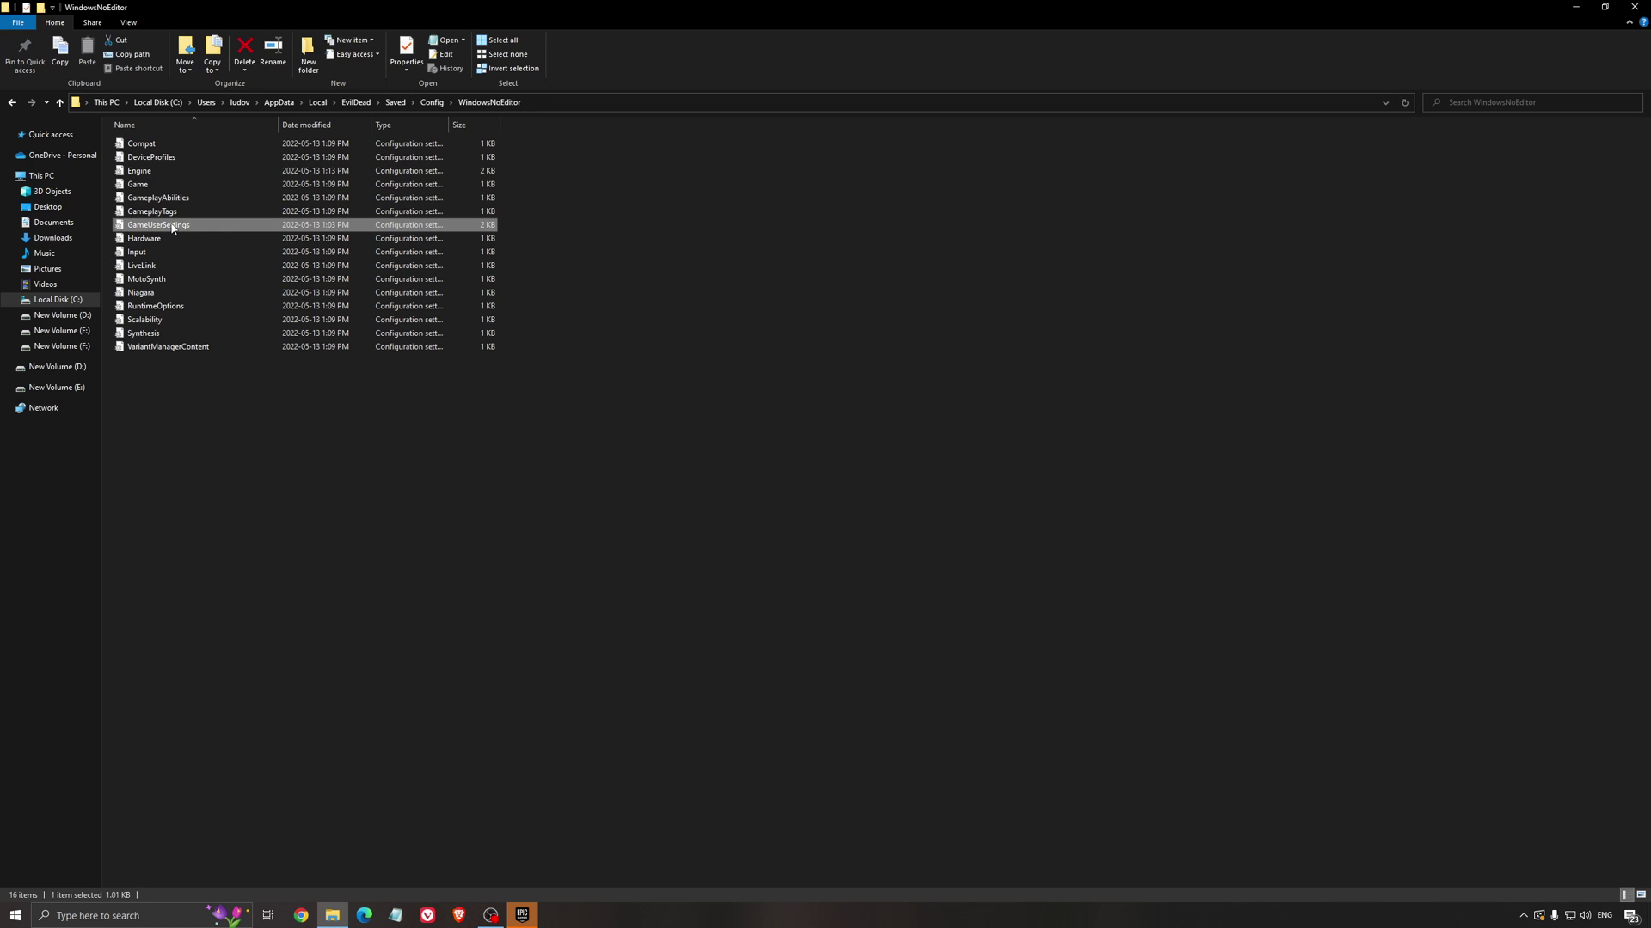
Maximize Notepad and highlight the LastUserConfirmedResolution lines in GameUserSettings.
{"action": "left_click", "coordinate": [938, 218]}
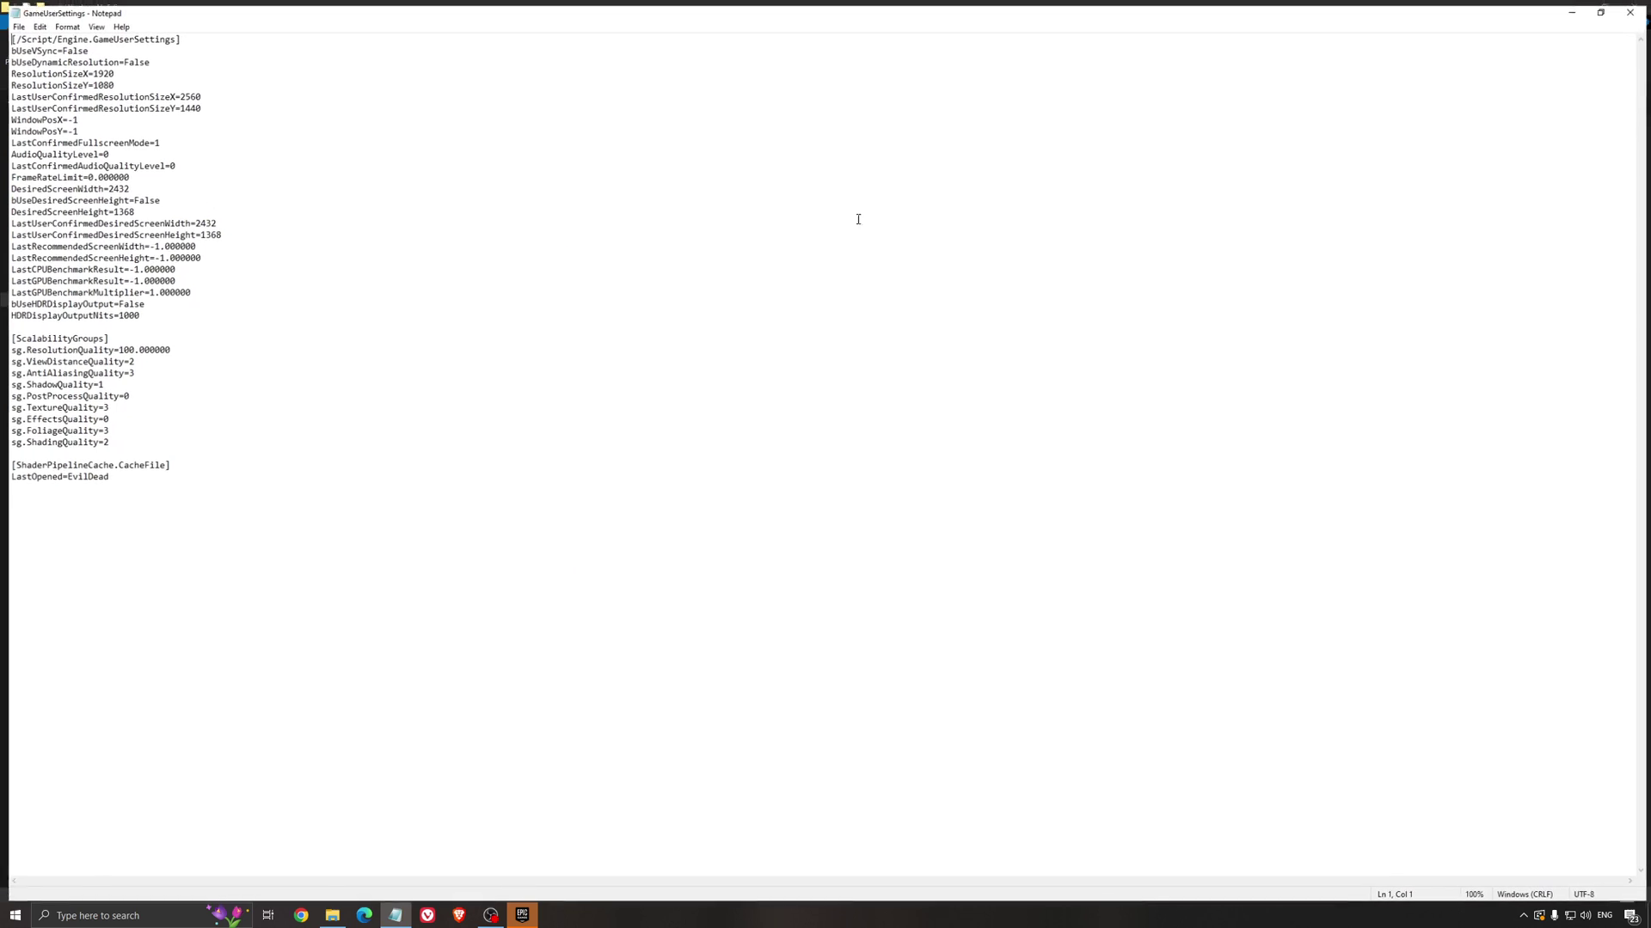
{"action": "left_click", "coordinate": [277, 197]}
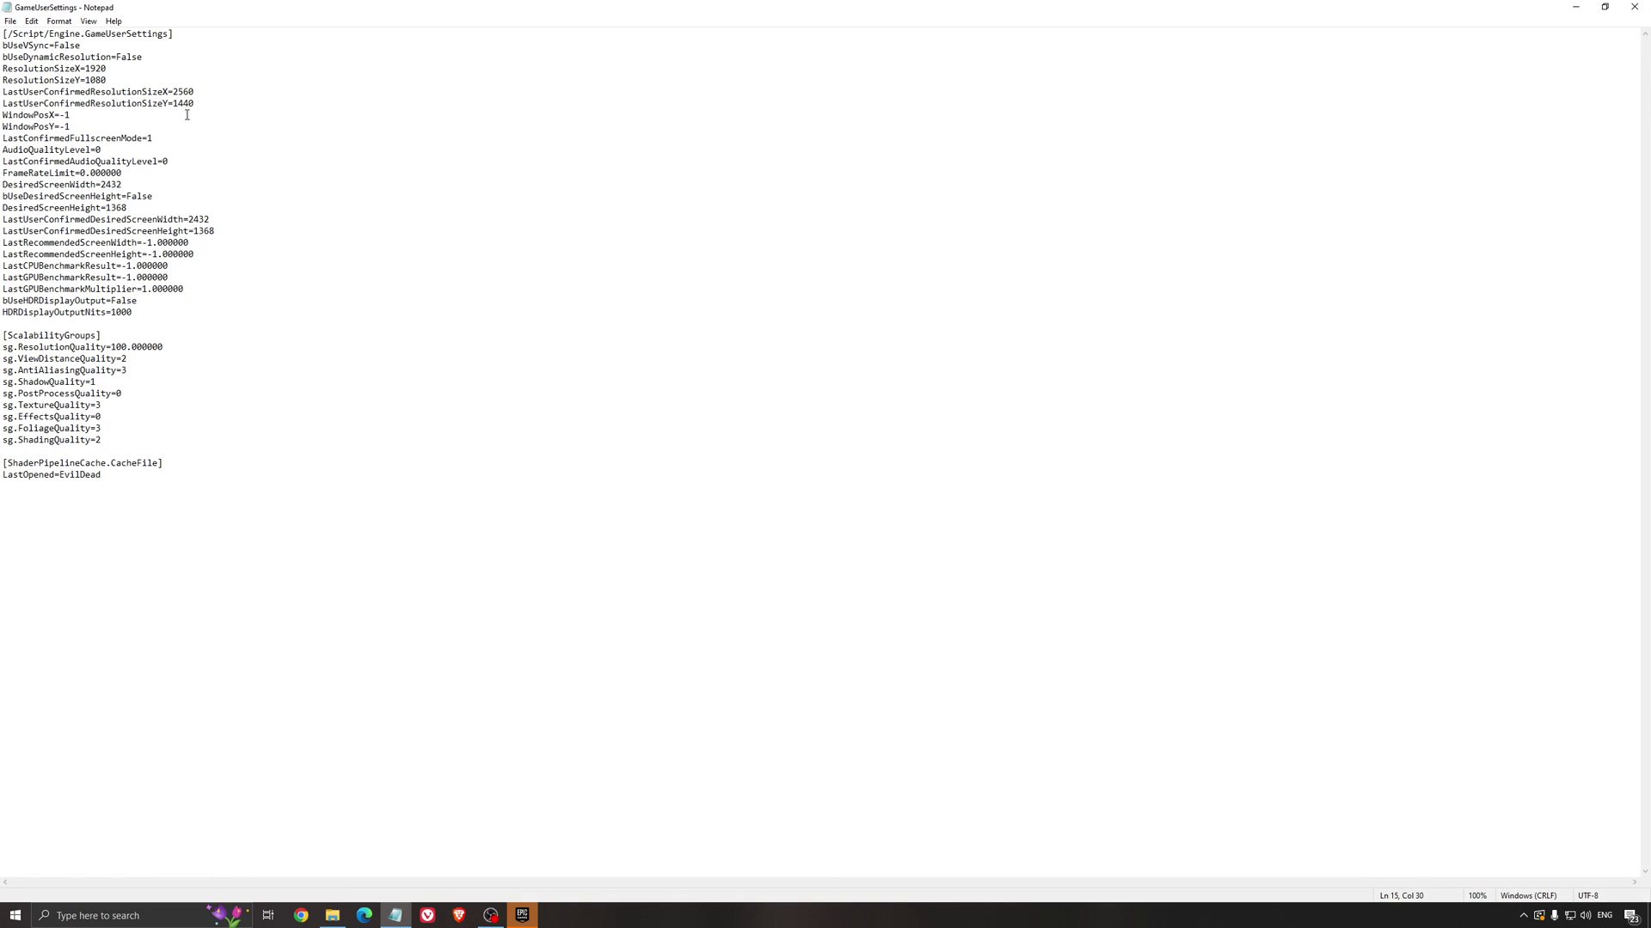
{"action": "left_click_drag", "start_coordinate": [196, 103], "coordinate": [3, 91]}
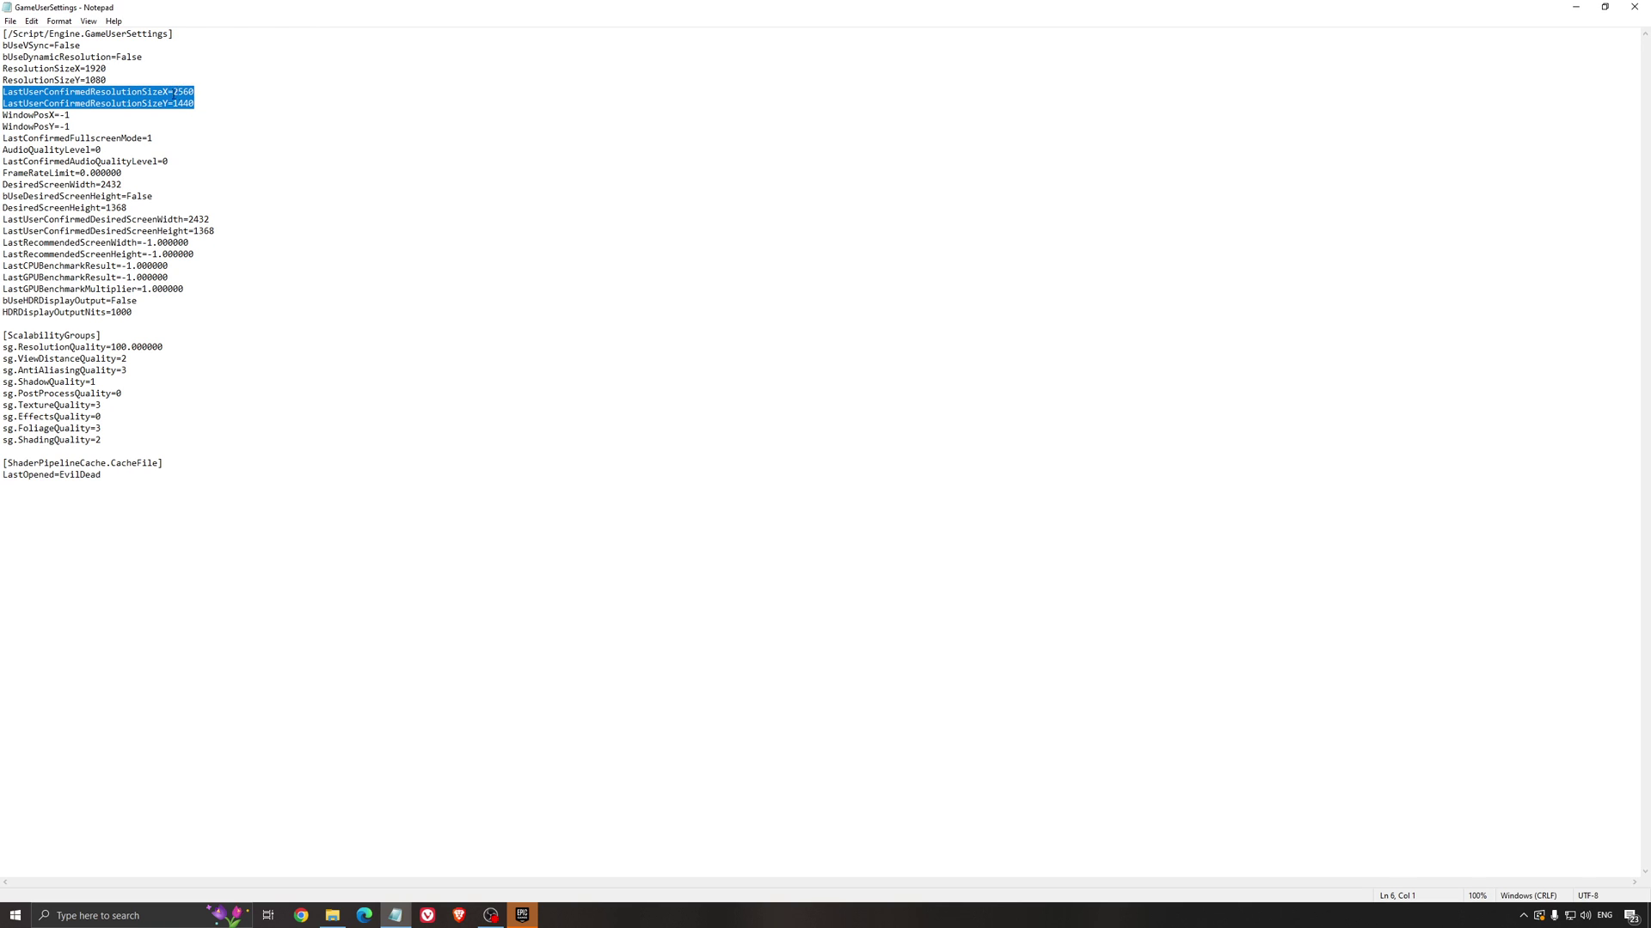
{"action": "left_click", "coordinate": [218, 116]}
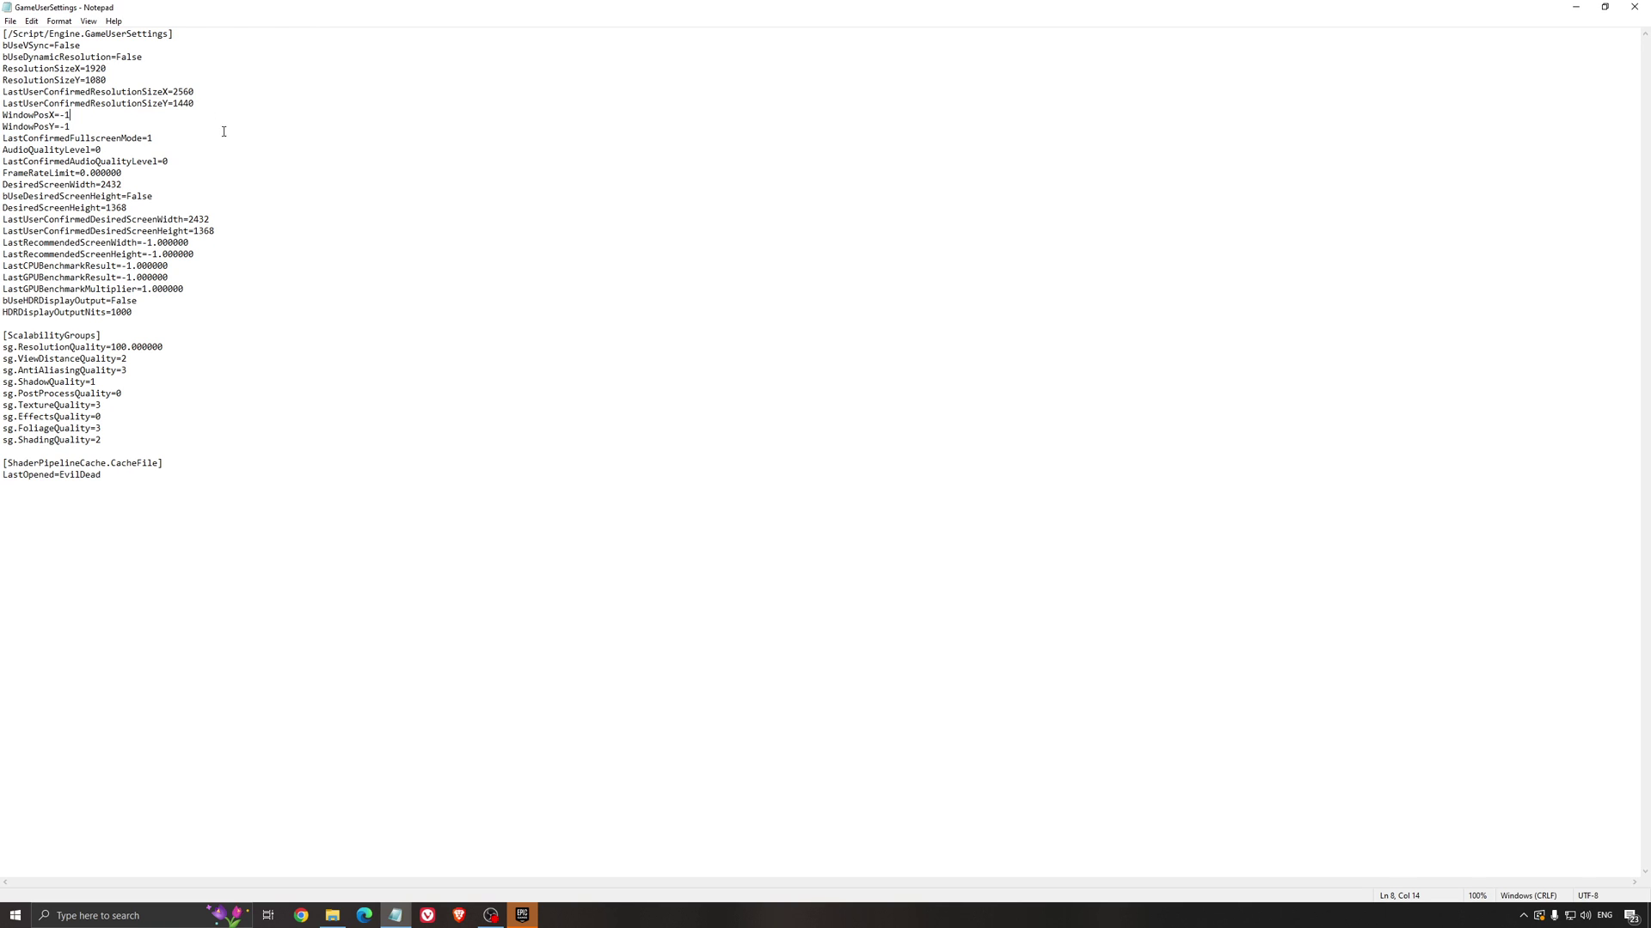
Highlight the LastUserConfirmedResolutionSizeX=2560 line, then the bUseHDRDisplayOutput=False line.
{"action": "triple_click", "coordinate": [186, 91]}
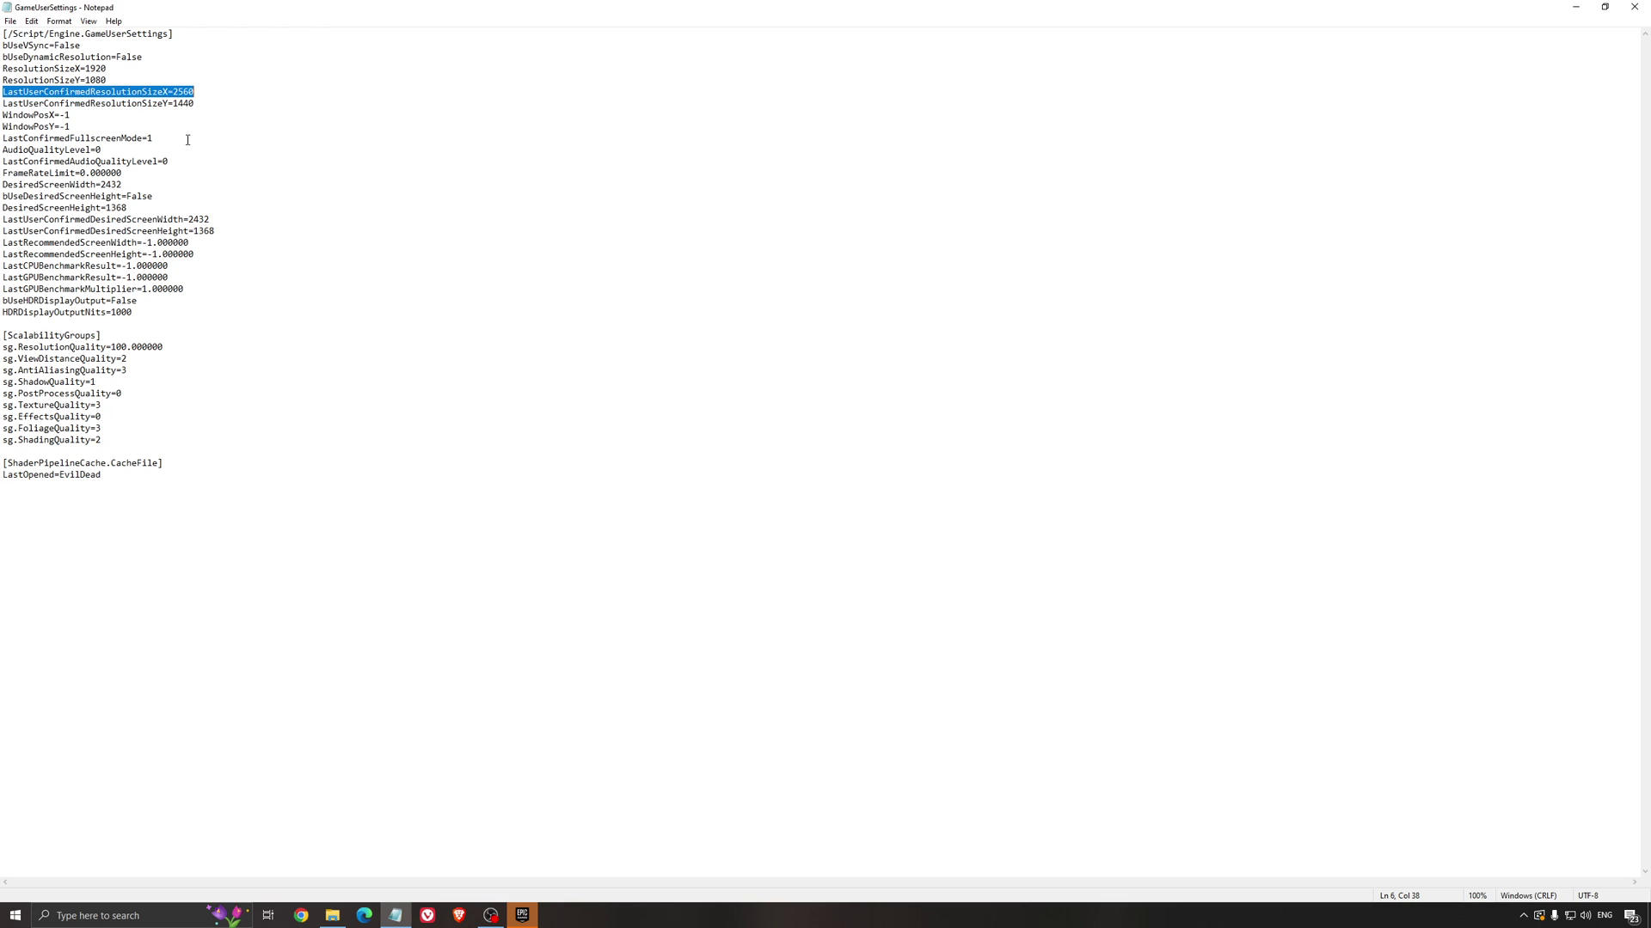
{"action": "left_click", "coordinate": [215, 105]}
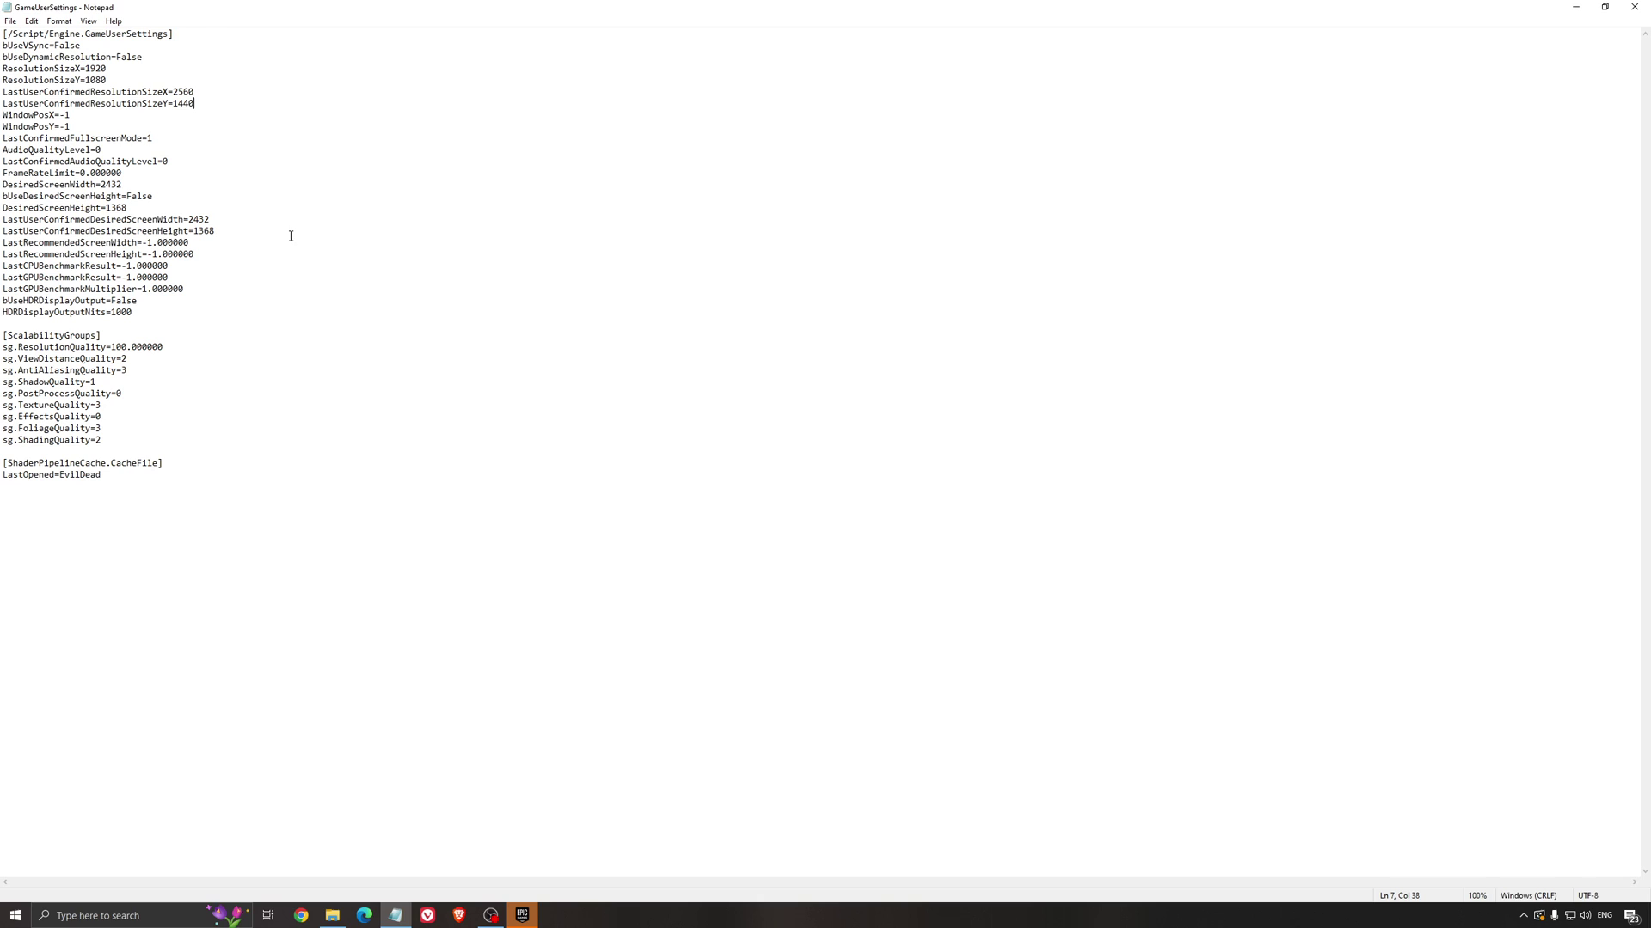
{"action": "left_click_drag", "start_coordinate": [160, 304], "coordinate": [2, 301]}
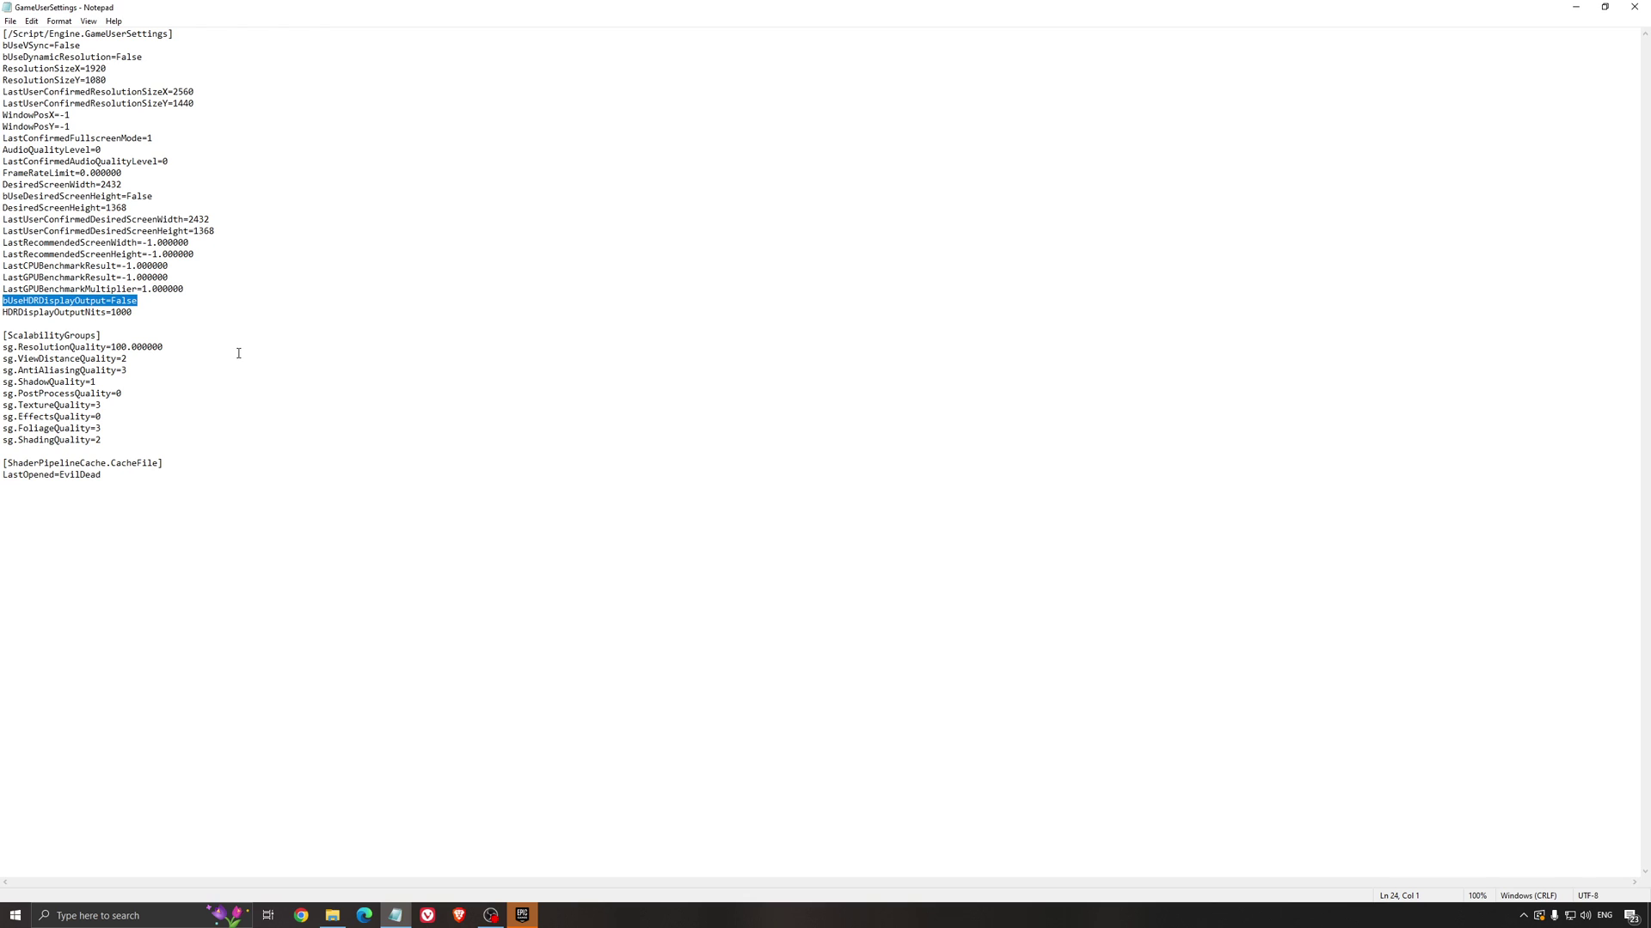
Highlight sg.ResolutionQuality=100.000000 to confirm its value, then bring up Notepad's File menu.
{"action": "left_click", "coordinate": [162, 371]}
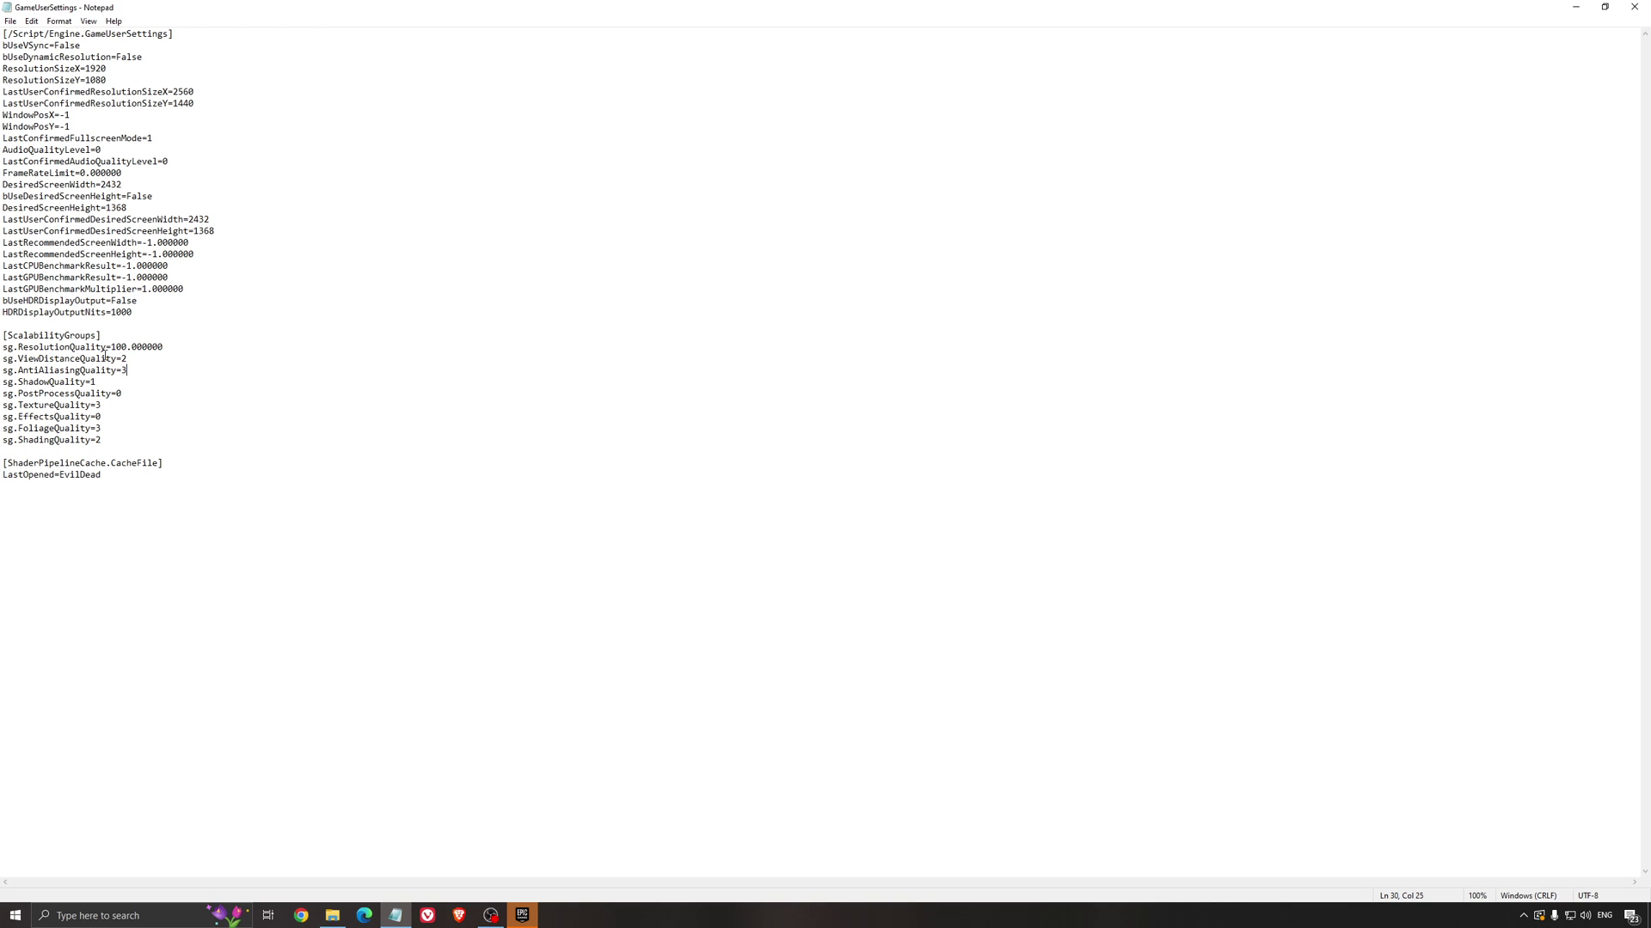
{"action": "left_click_drag", "start_coordinate": [19, 348], "coordinate": [164, 347]}
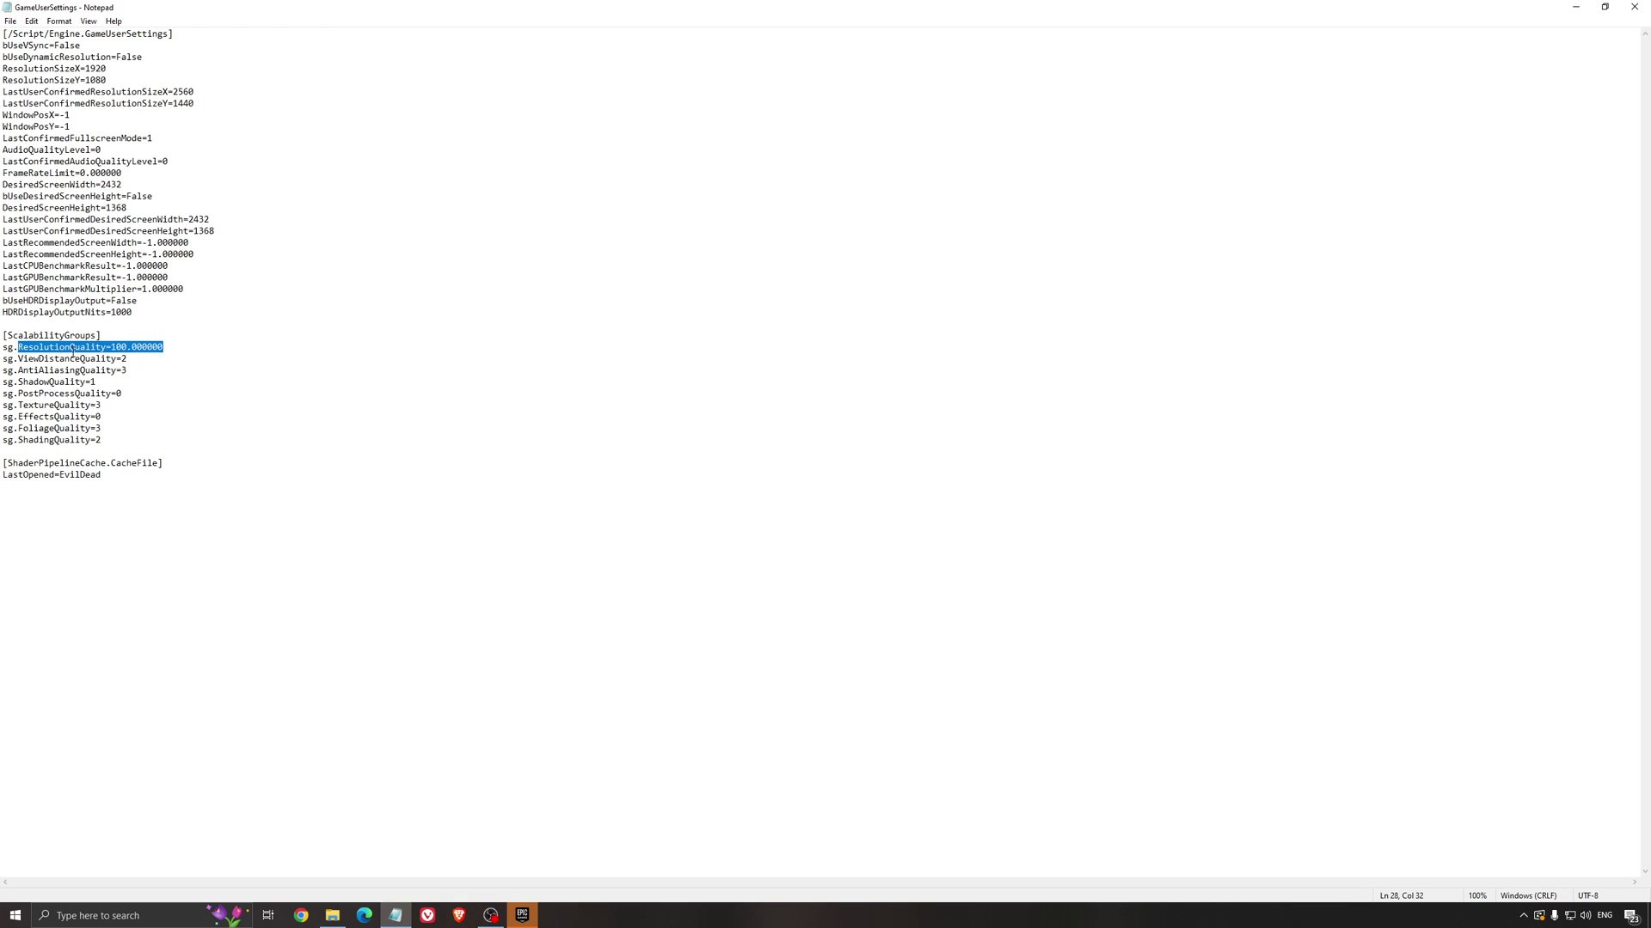
{"action": "left_click_drag", "start_coordinate": [4, 348], "coordinate": [163, 347]}
{"action": "left_click", "coordinate": [117, 346]}
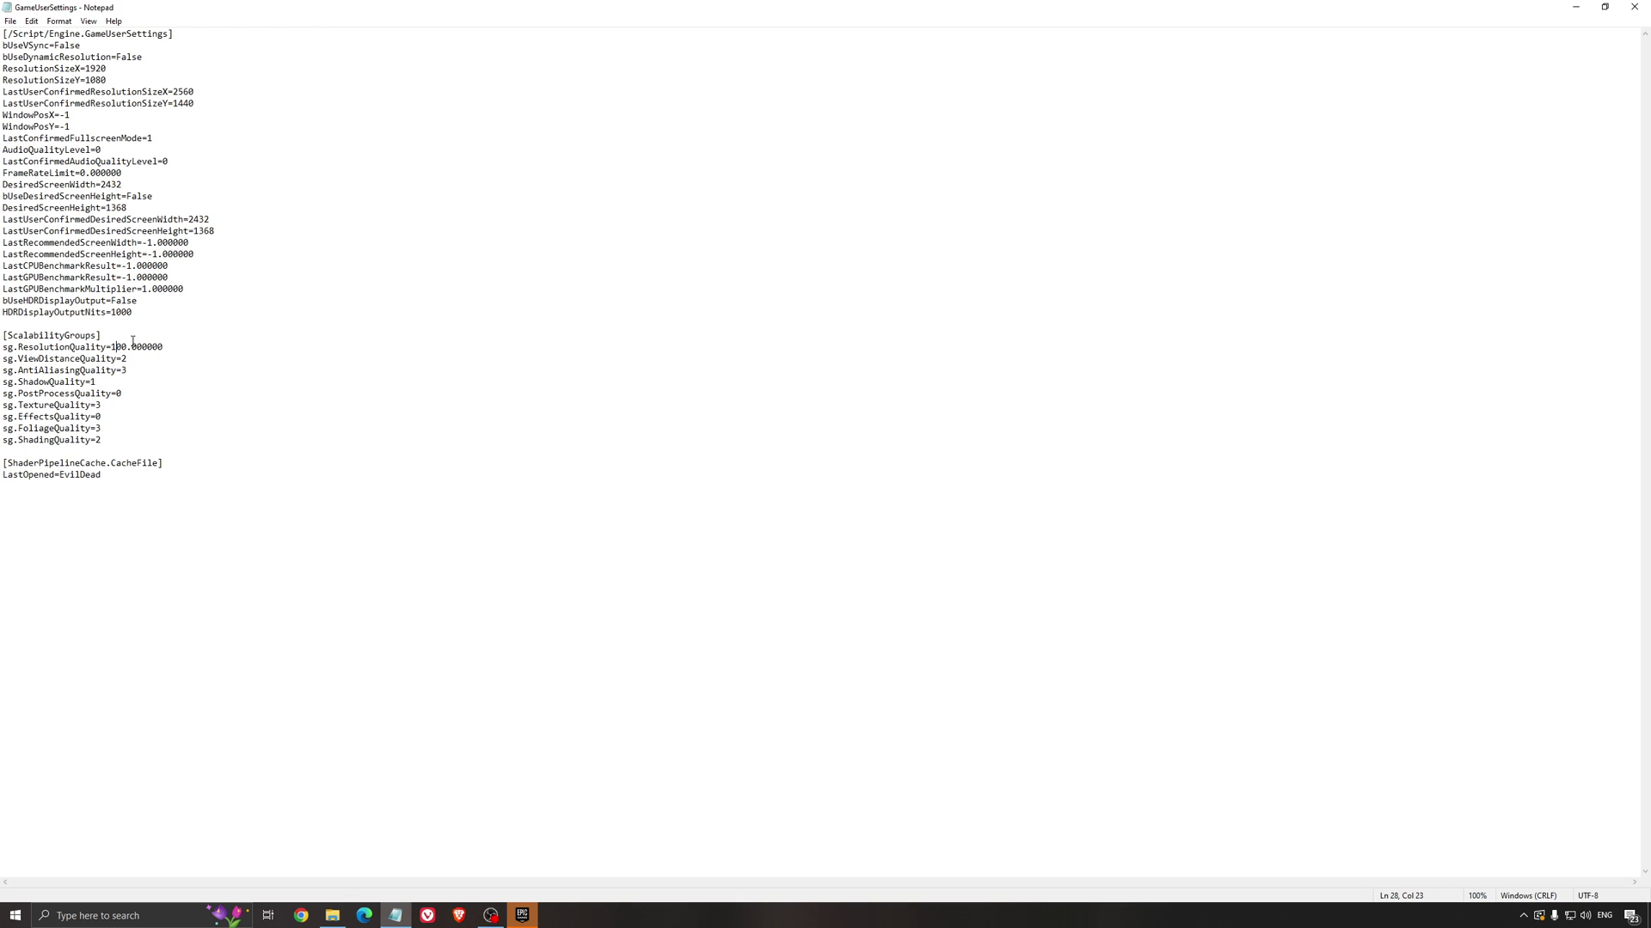
{"action": "left_click_drag", "start_coordinate": [112, 346], "coordinate": [164, 348]}
{"action": "left_click", "coordinate": [8, 21]}
Close Notepad and open the Properties dialog for the 1.01 KB GameUserSettings file.
{"action": "left_click", "coordinate": [1576, 7]}
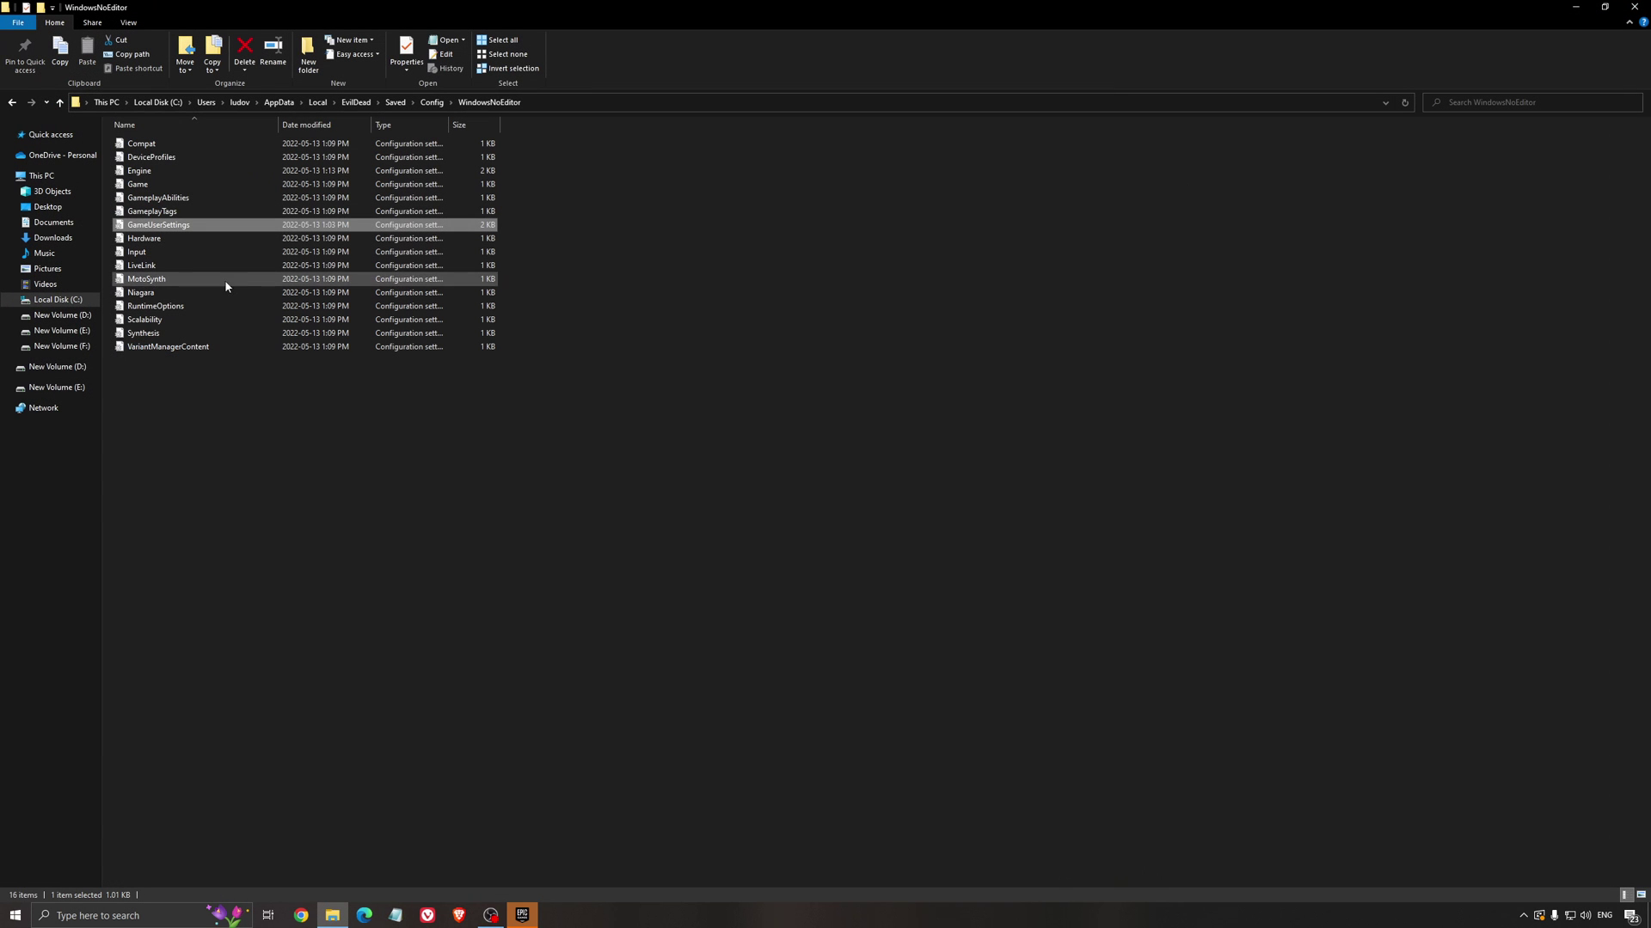
{"action": "right_click", "coordinate": [171, 228]}
{"action": "left_click", "coordinate": [117, 469]}
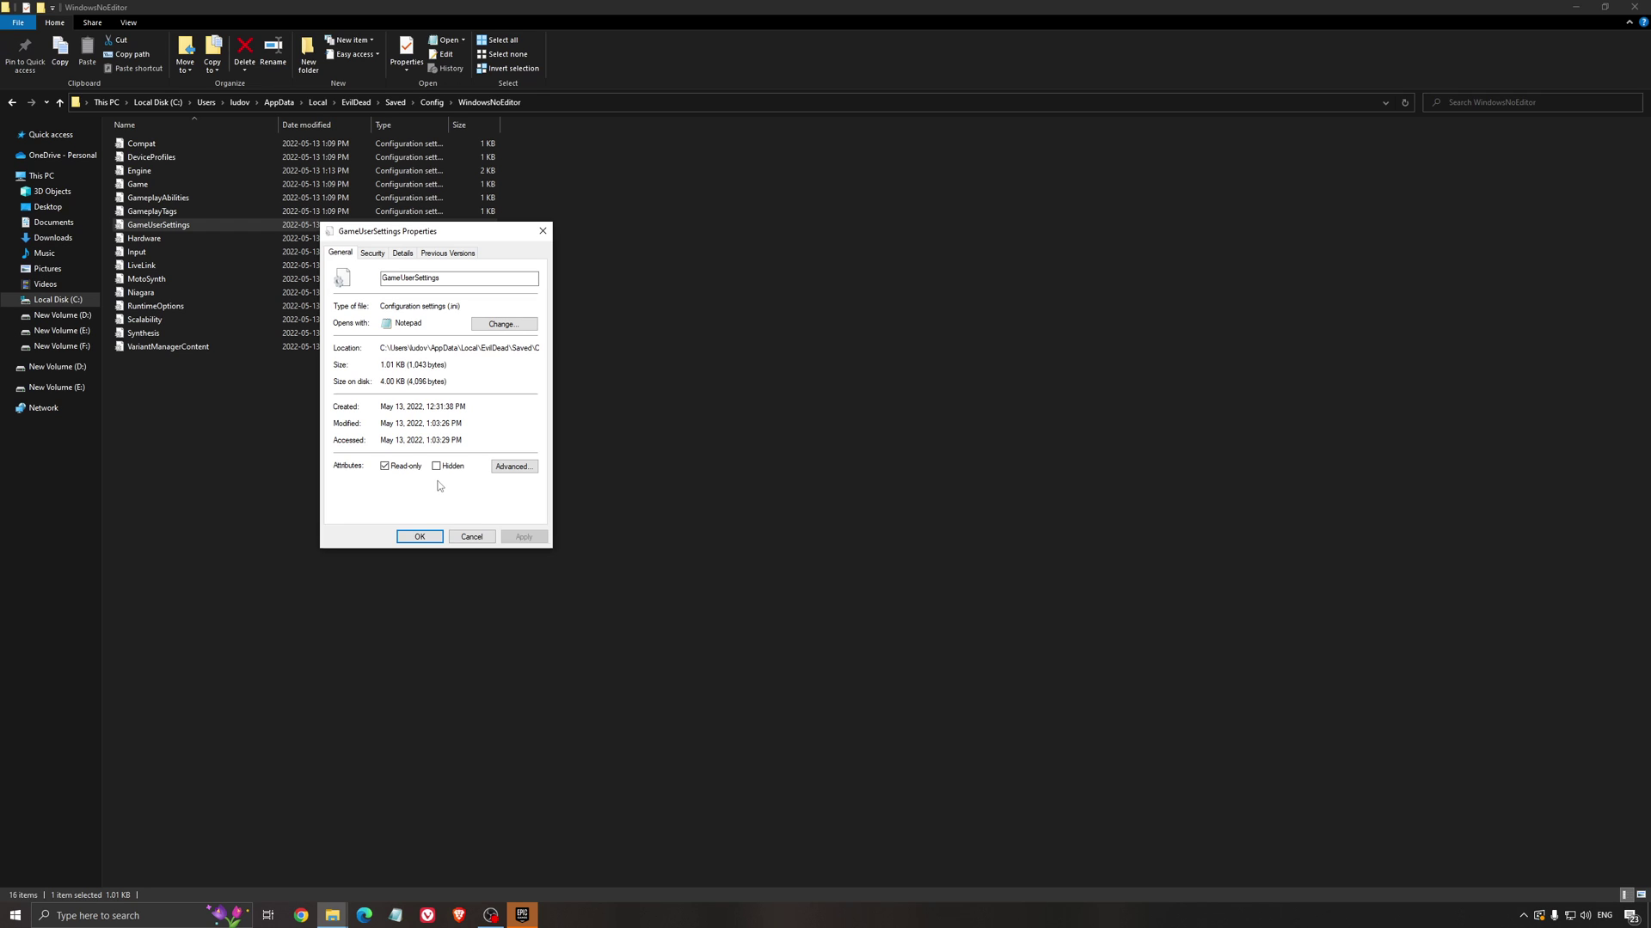
{"action": "left_click", "coordinate": [420, 537]}
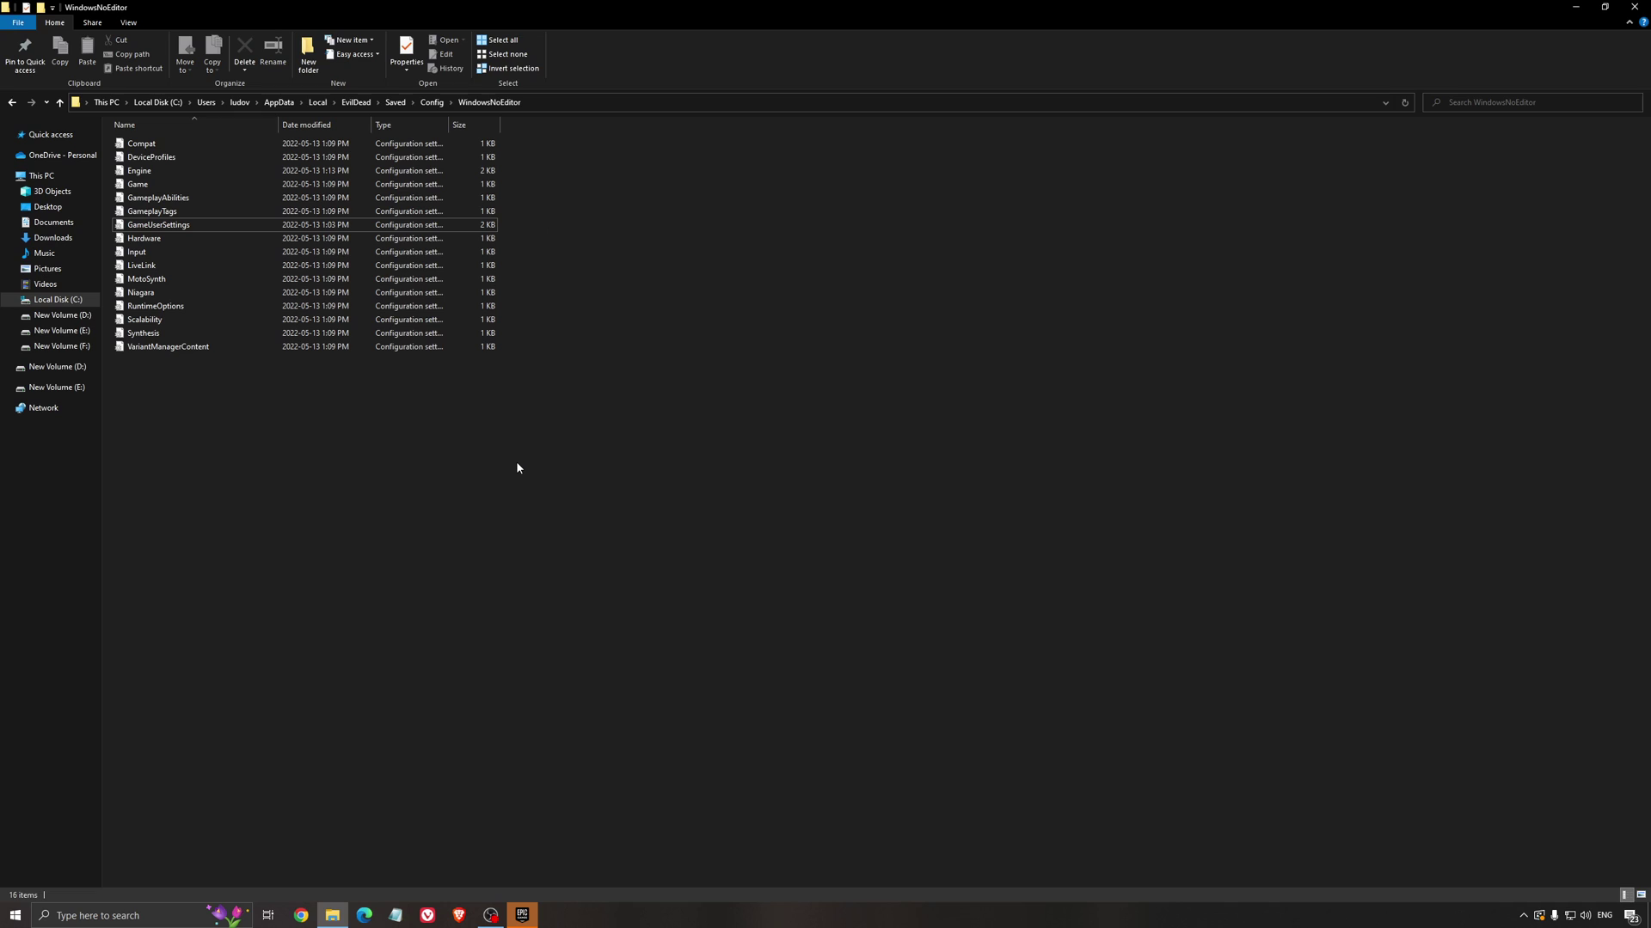